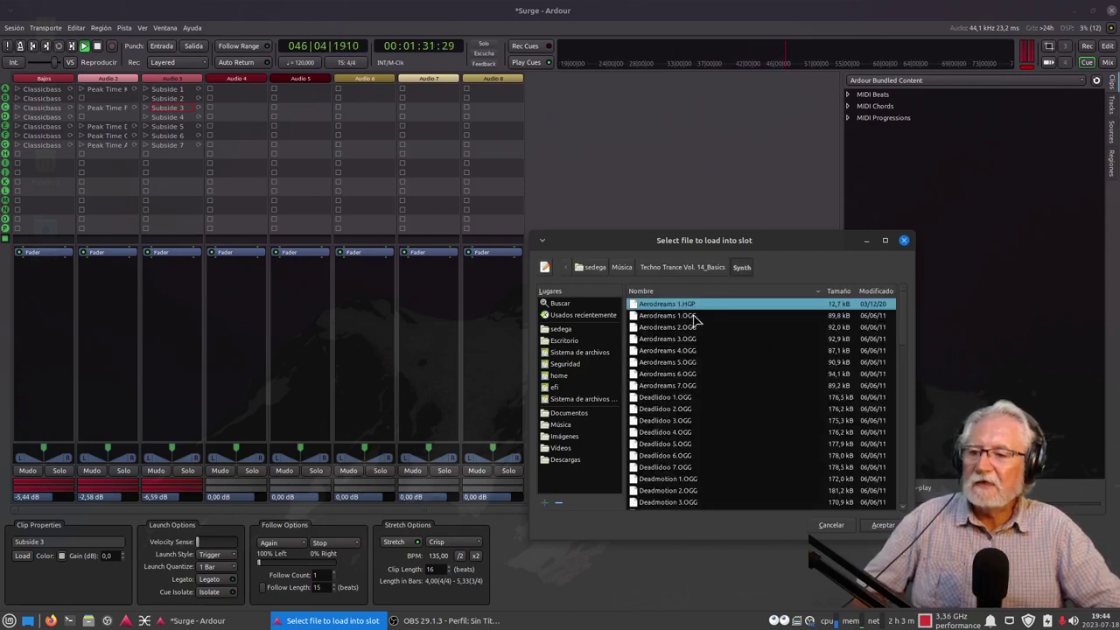
Step: Load Aerodreams 1.OGG from the Synth folder into slot A of the Audio 4 track
left_click(675, 318)
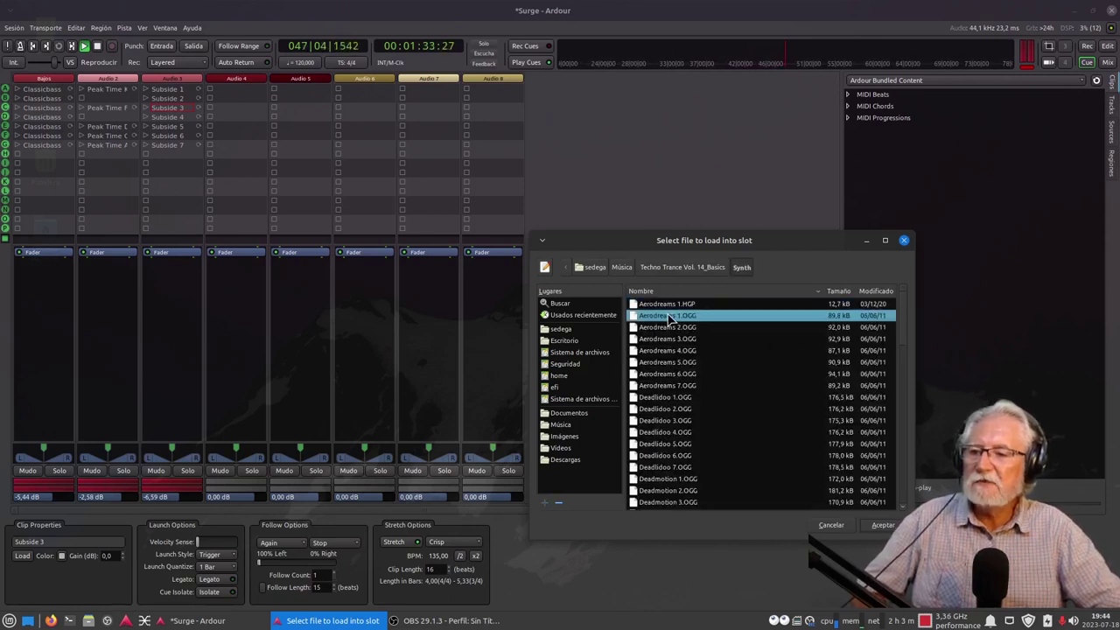
left_click_drag(669, 320, 238, 93)
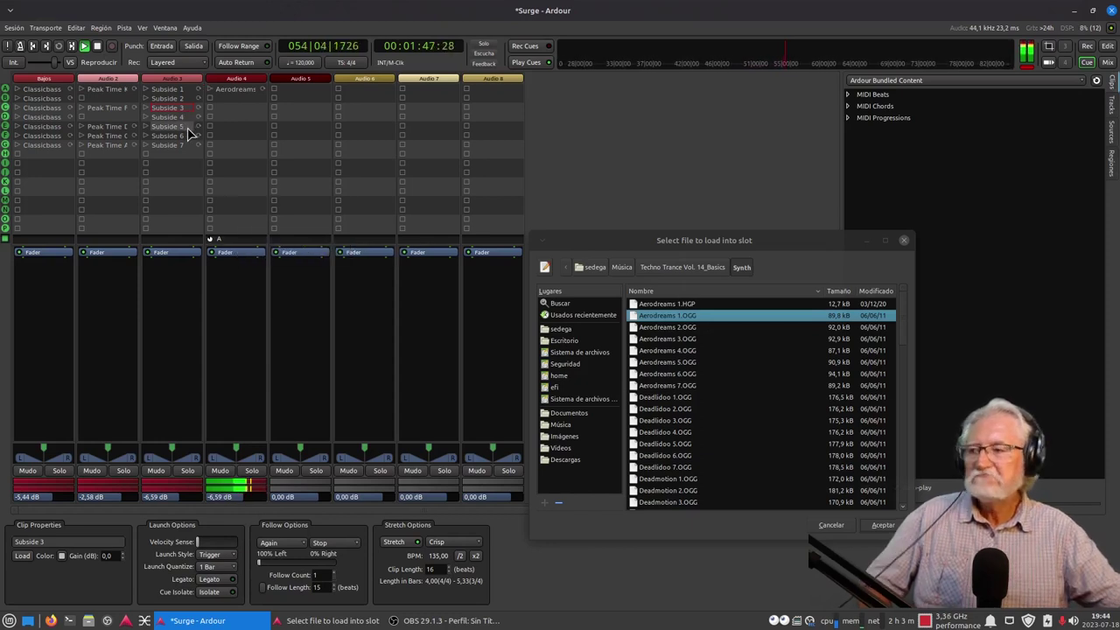
Step: Launch the slot A clips of Bajos, Audio 3 and Audio 4, plus the slot G clip of Audio 2, to hear them together
left_click(17, 89)
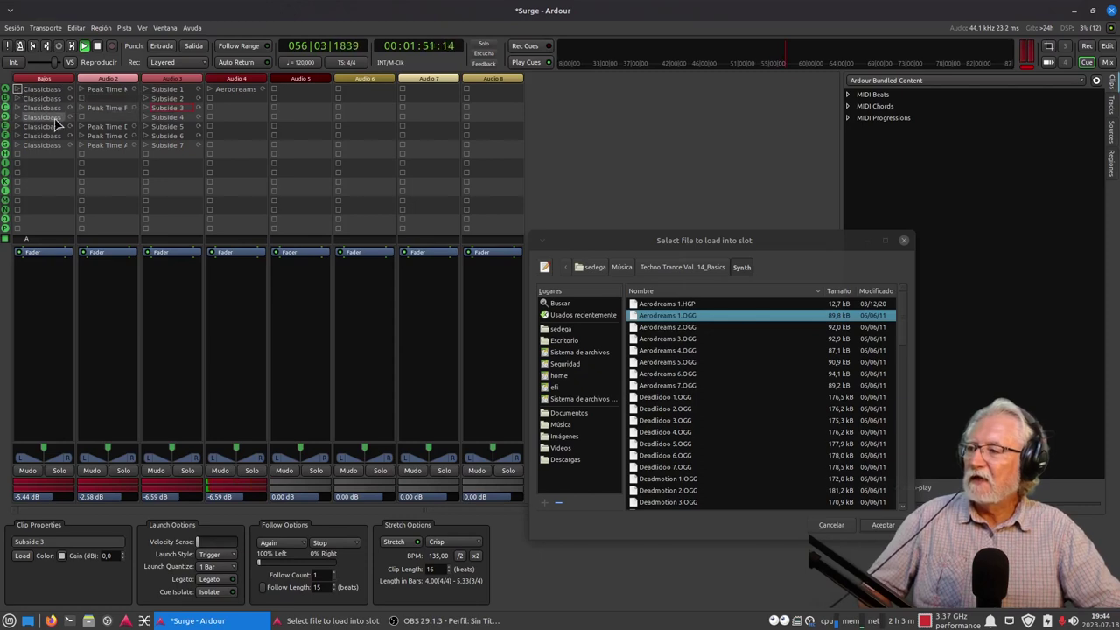
left_click(145, 89)
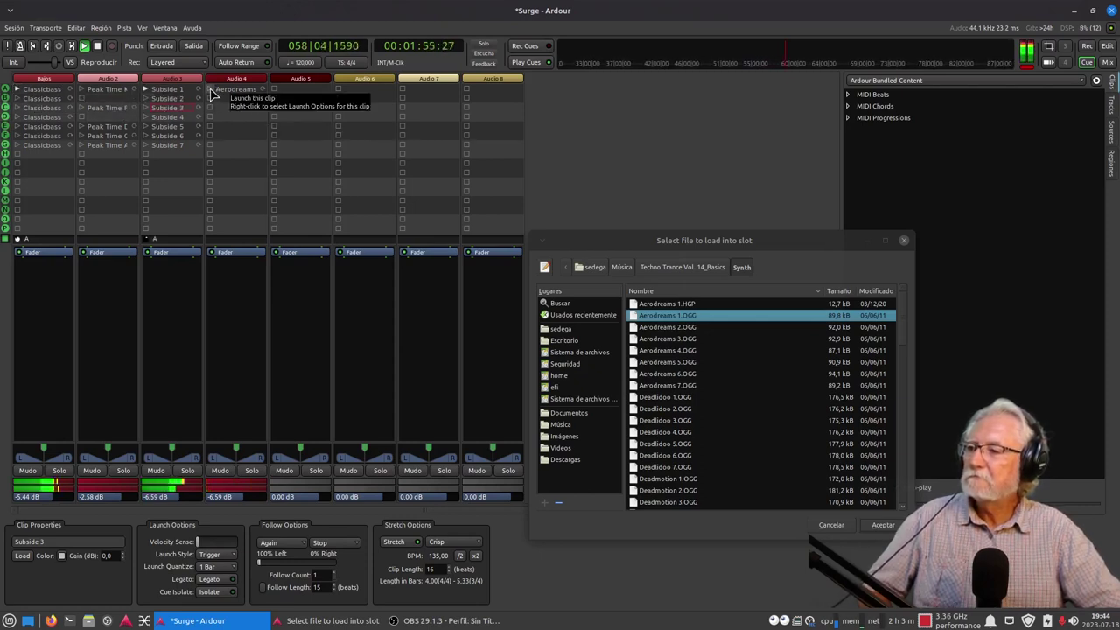
left_click(211, 91)
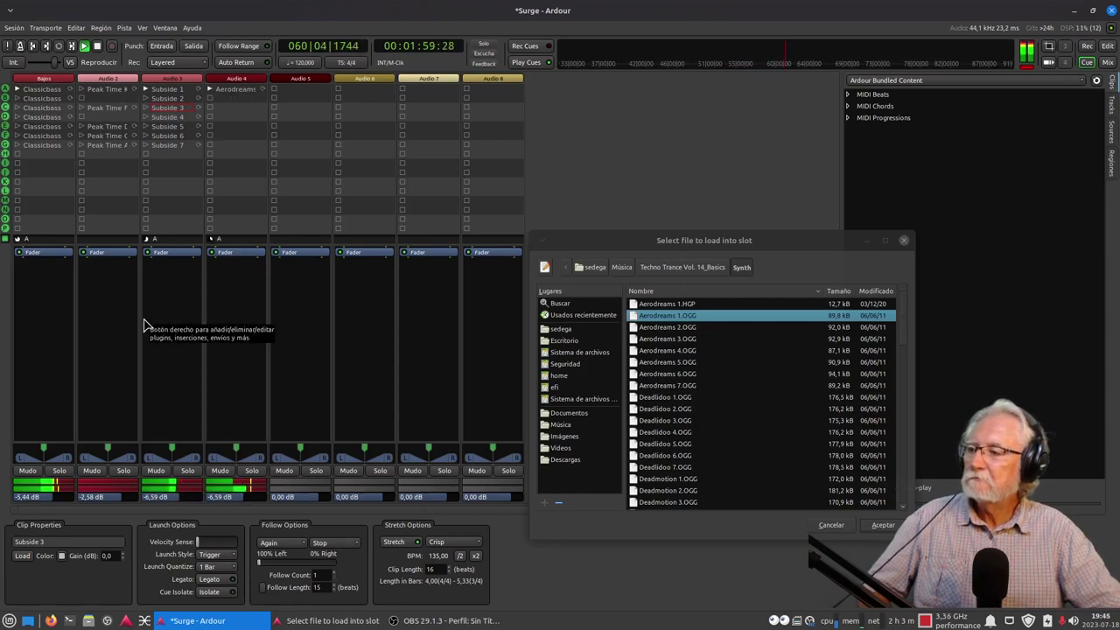
left_click(82, 145)
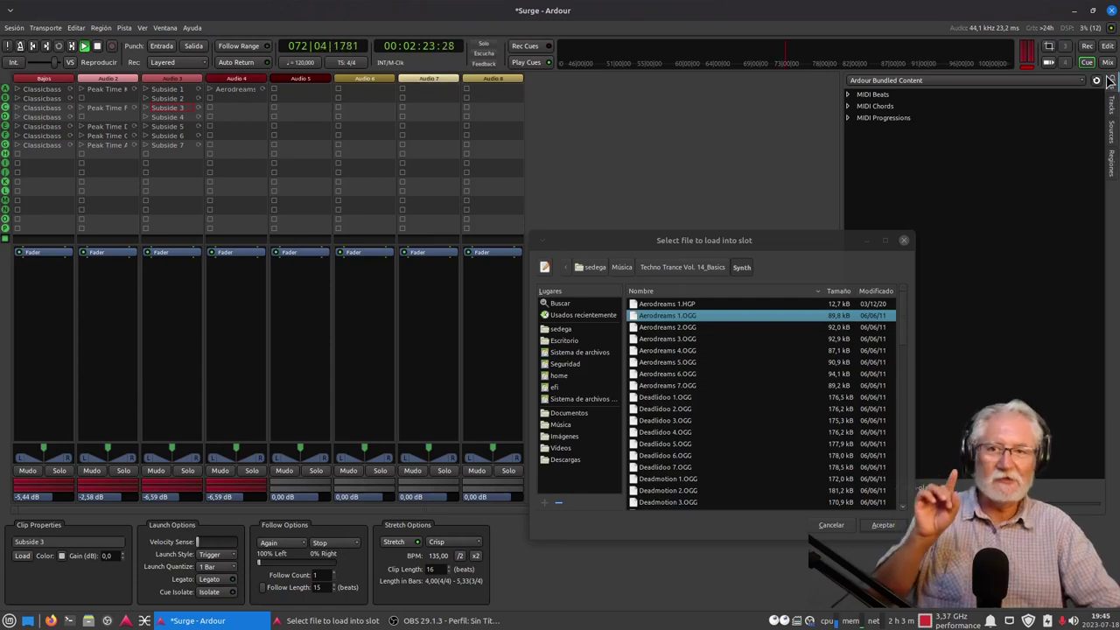
Step: Show the Edit view, stop playback and return the playhead to the session start
left_click(1107, 45)
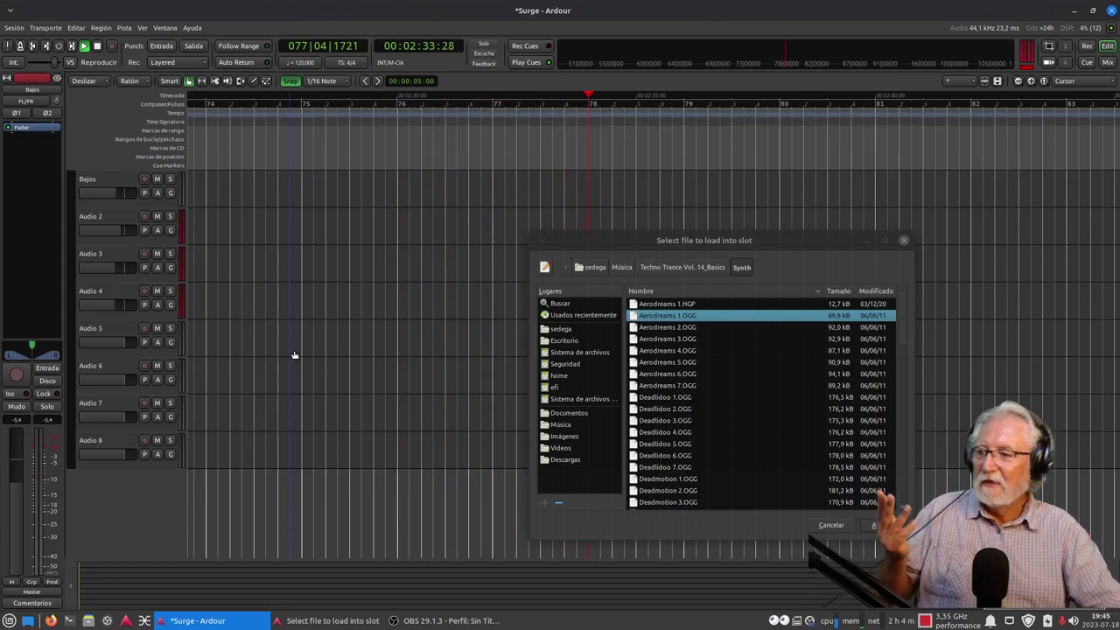
left_click(97, 47)
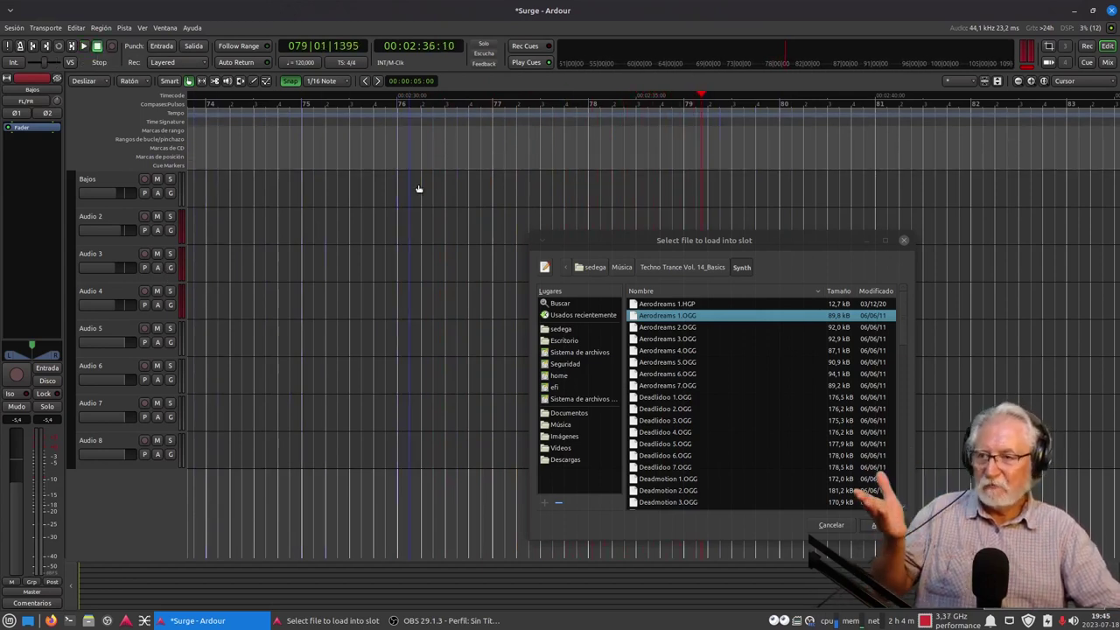
left_click(33, 46)
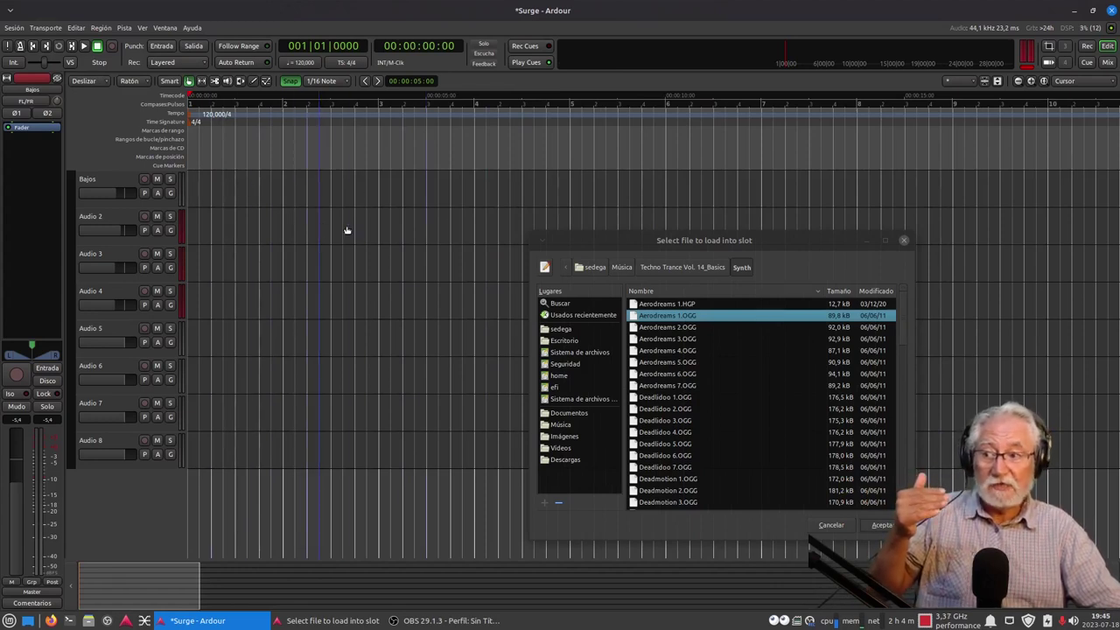
Step: In the Cue view, load Deadmotion 1.OGG and Deadmotion 2.OGG into slots A and B of Audio 4, and launch the first clip
left_click(1086, 63)
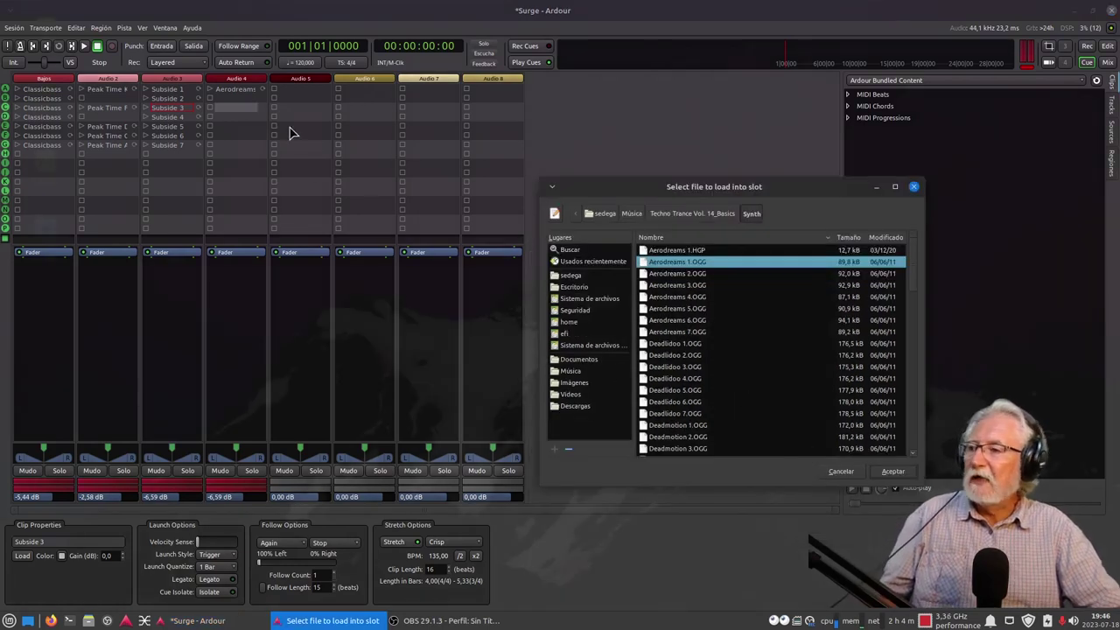
scroll(741, 358, "down", 3)
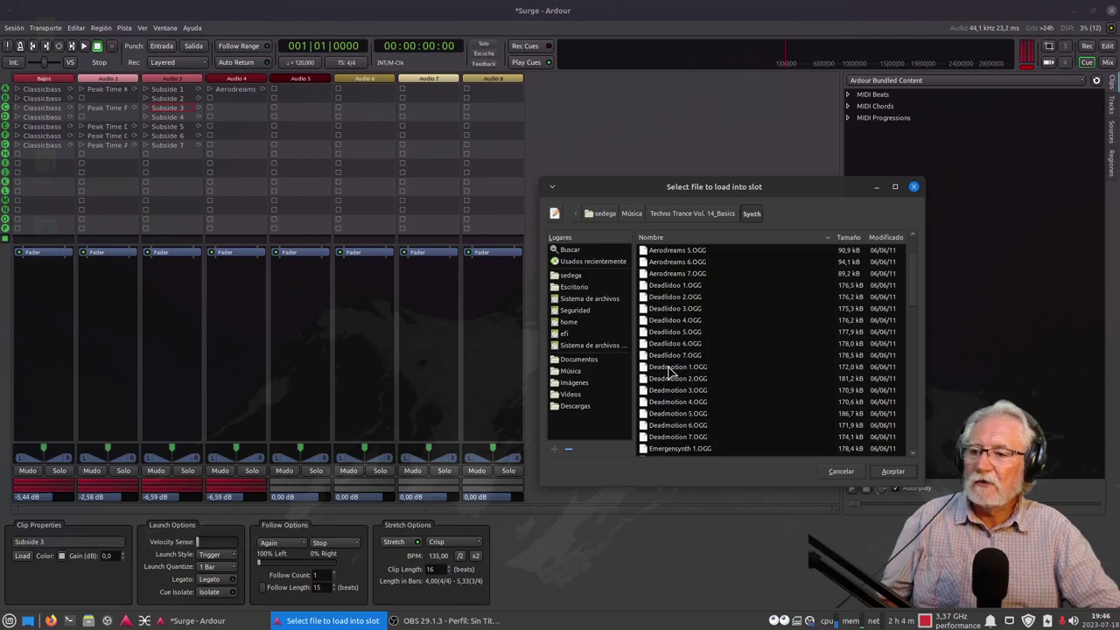
left_click(668, 368)
left_click_drag(679, 371, 243, 95)
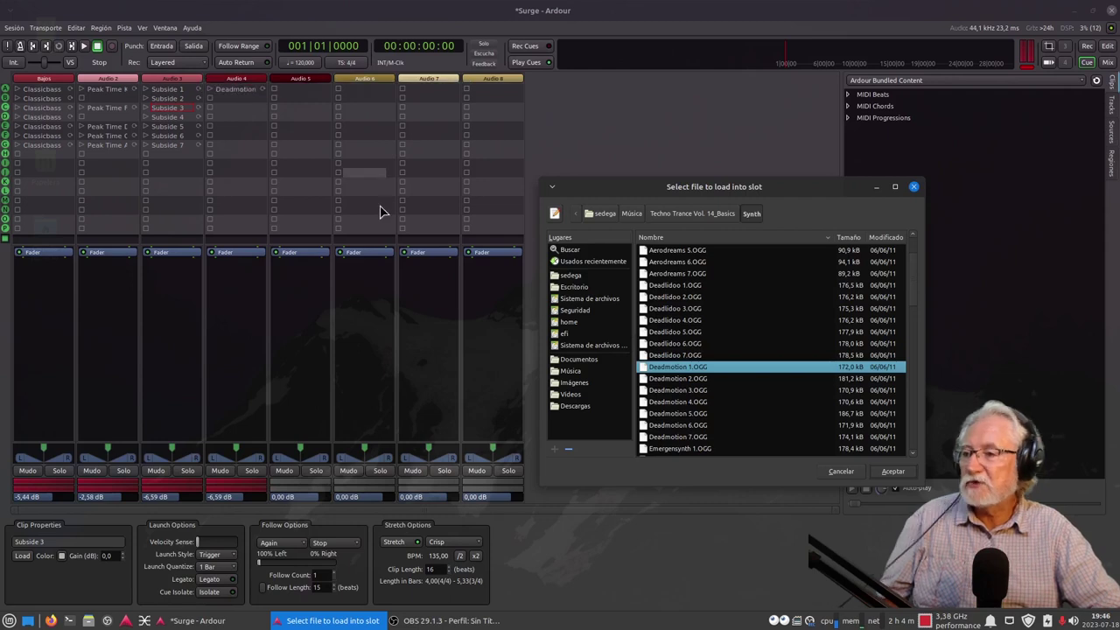
left_click(680, 378)
left_click_drag(681, 385, 241, 109)
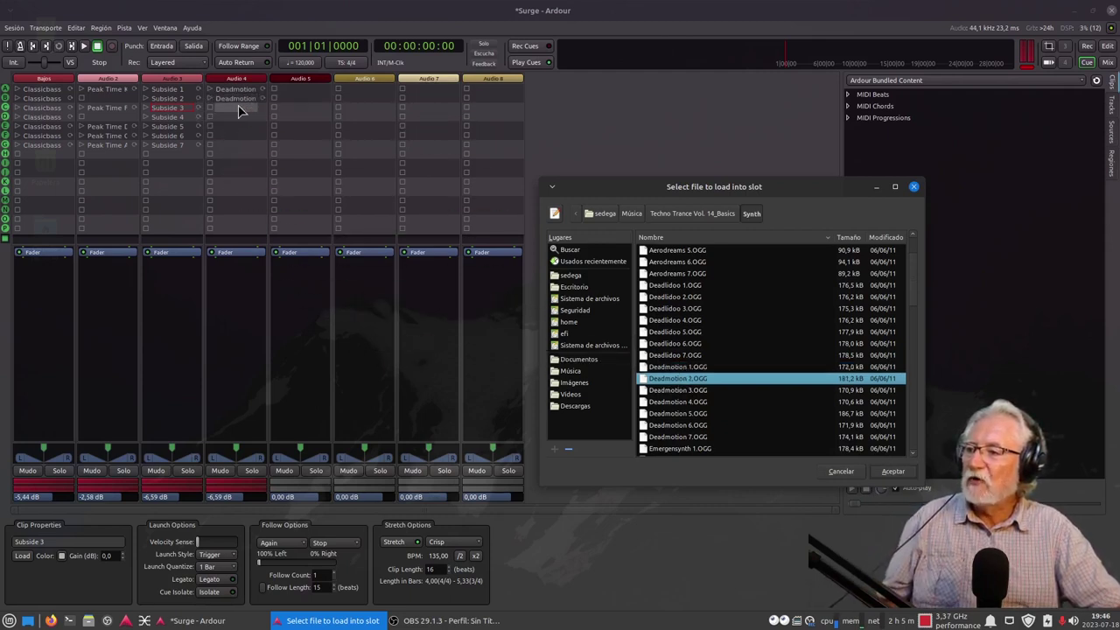
left_click(210, 90)
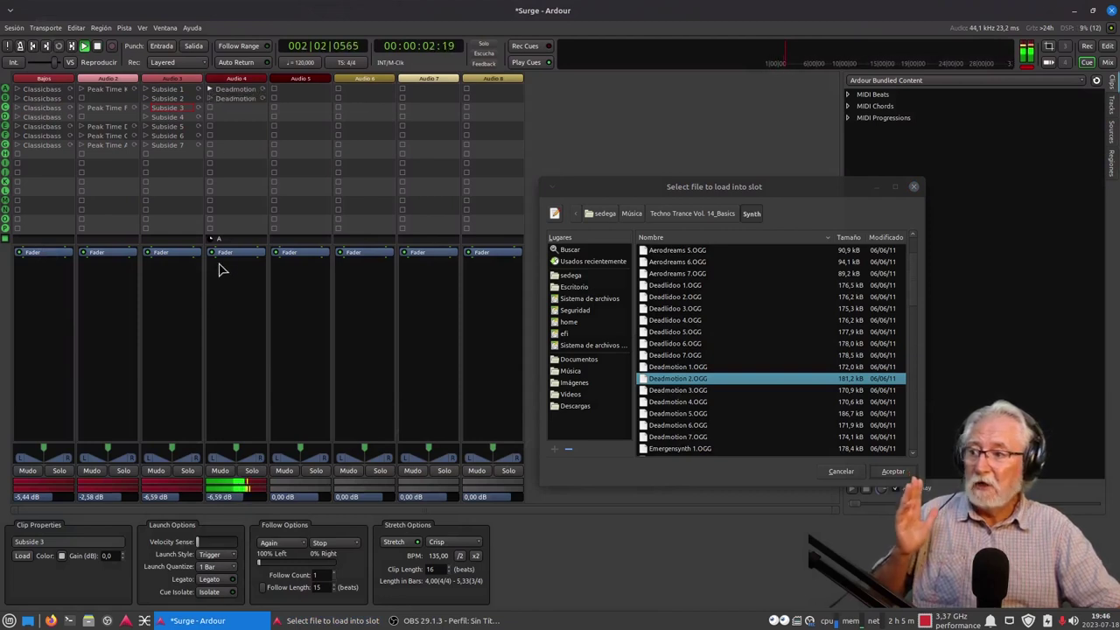
Step: Load Deadmotion 3.OGG through Deadmotion 7.OGG into slots C to G of the Audio 4 track
left_click(679, 390)
left_click_drag(679, 390, 237, 112)
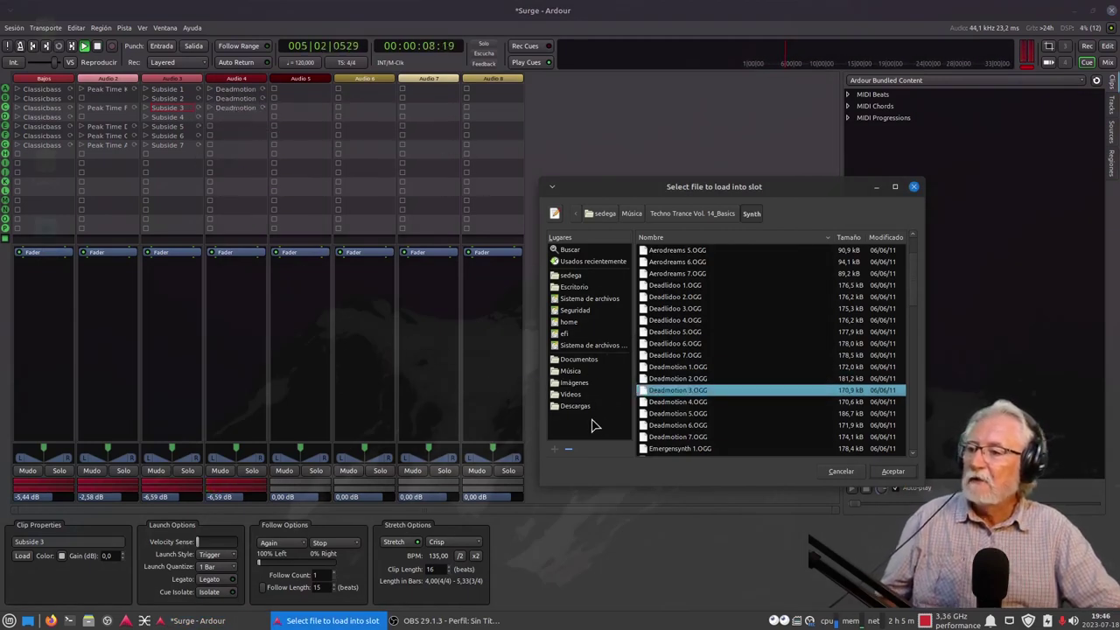
left_click(675, 402)
left_click_drag(656, 408, 235, 117)
left_click(679, 437, "shift")
left_click_drag(679, 436, 236, 126)
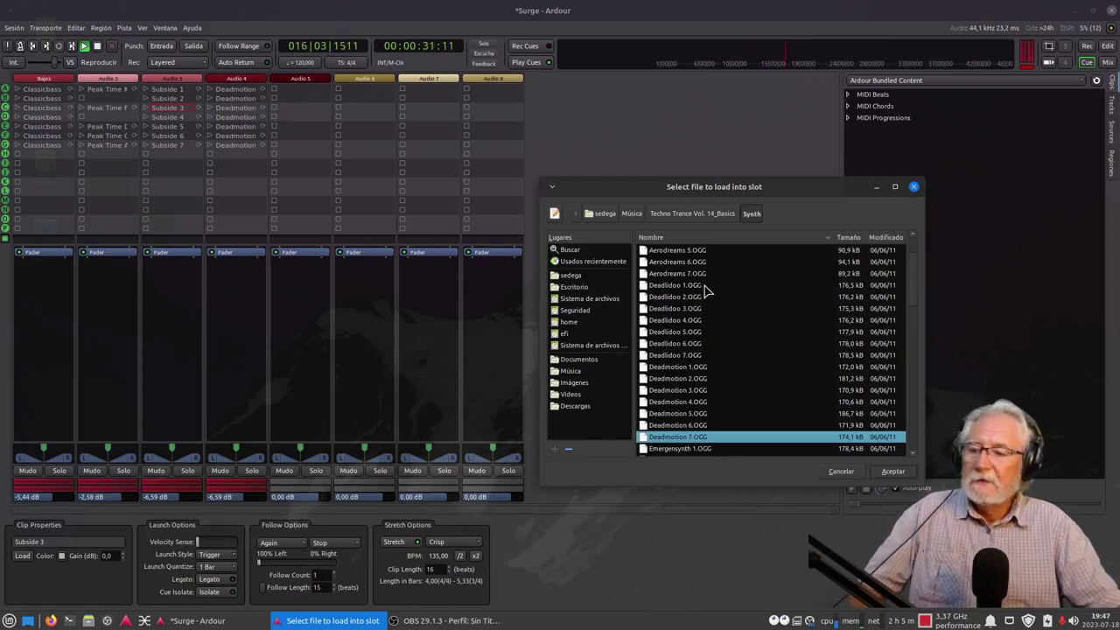
Step: Look through the Fx folder of Techno Trance Vol. 14_Basics and go back to the pack's main folder
left_click(692, 213)
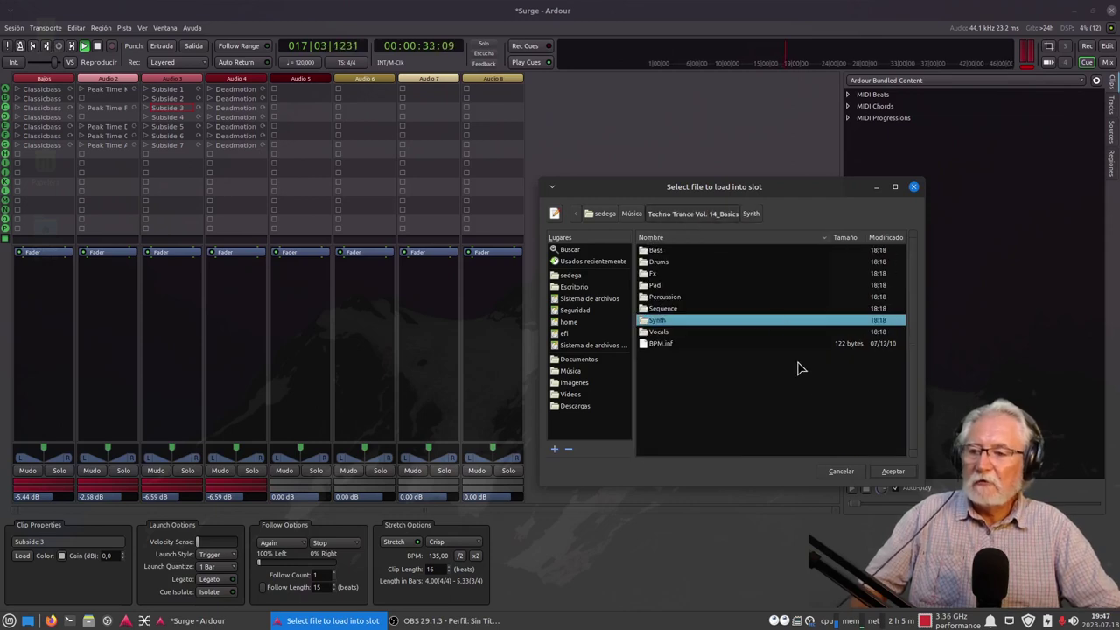
left_click(659, 276)
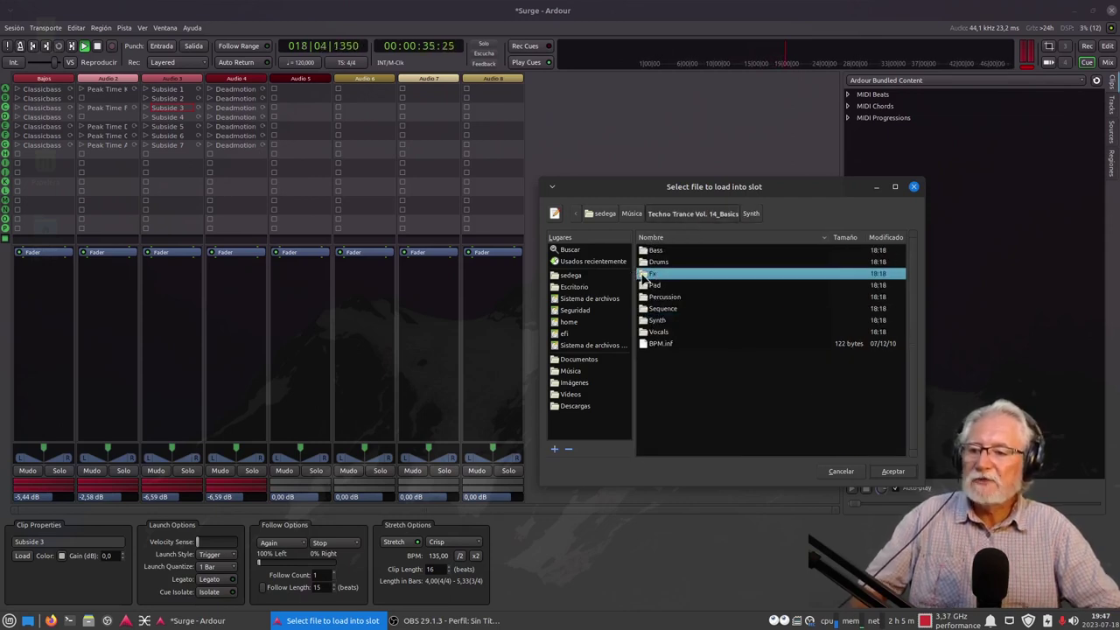
double_click(646, 277)
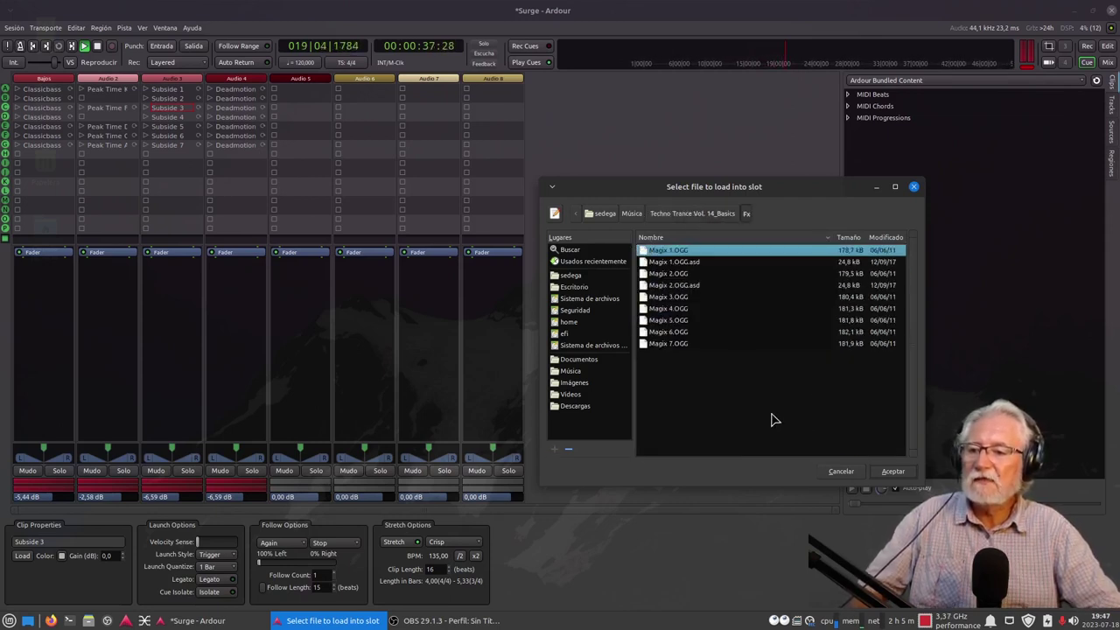
left_click(663, 216)
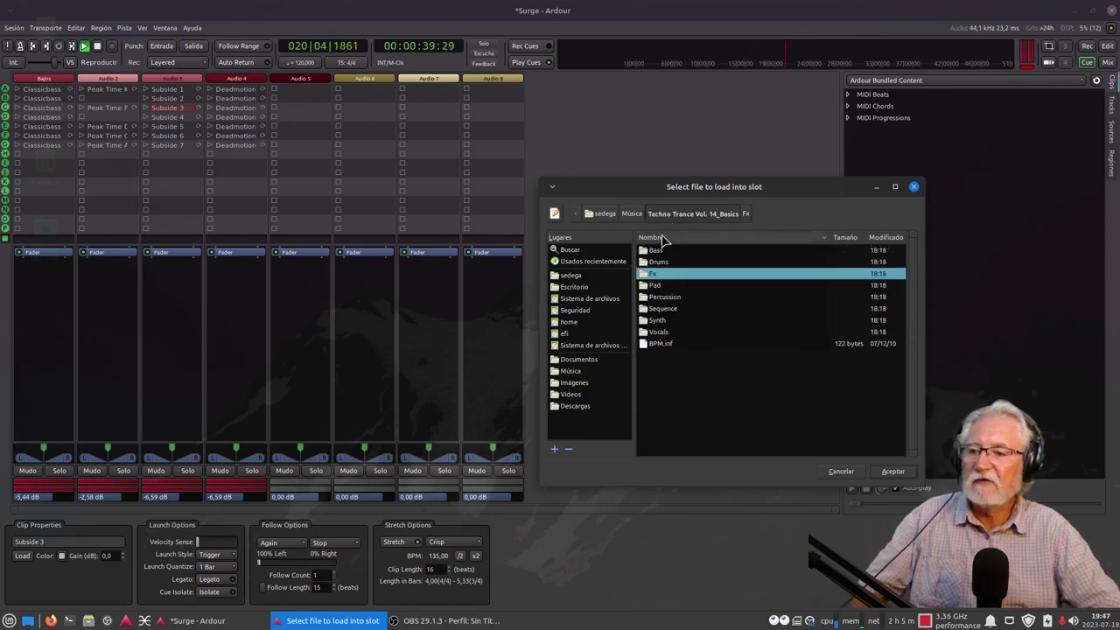
Step: Load Boom A.OGG and Crash A.OGG from the Fx folder of TechnoTrance Vol. 12_Basics into slots A and B of Audio 8
left_click(633, 217)
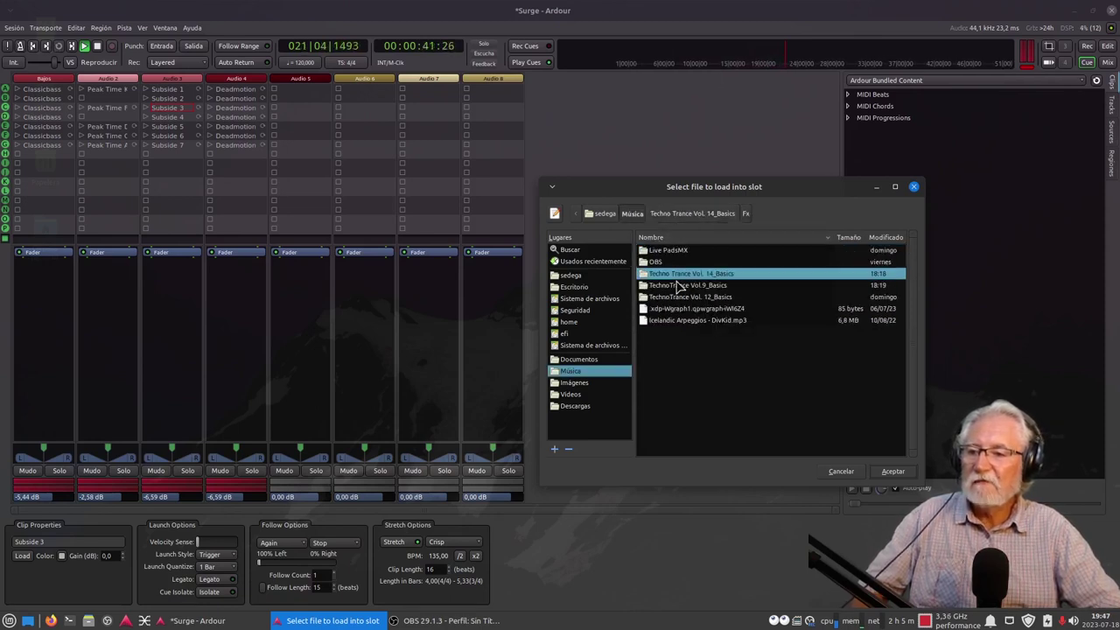
double_click(679, 285)
double_click(650, 278)
left_click_drag(668, 251, 496, 90)
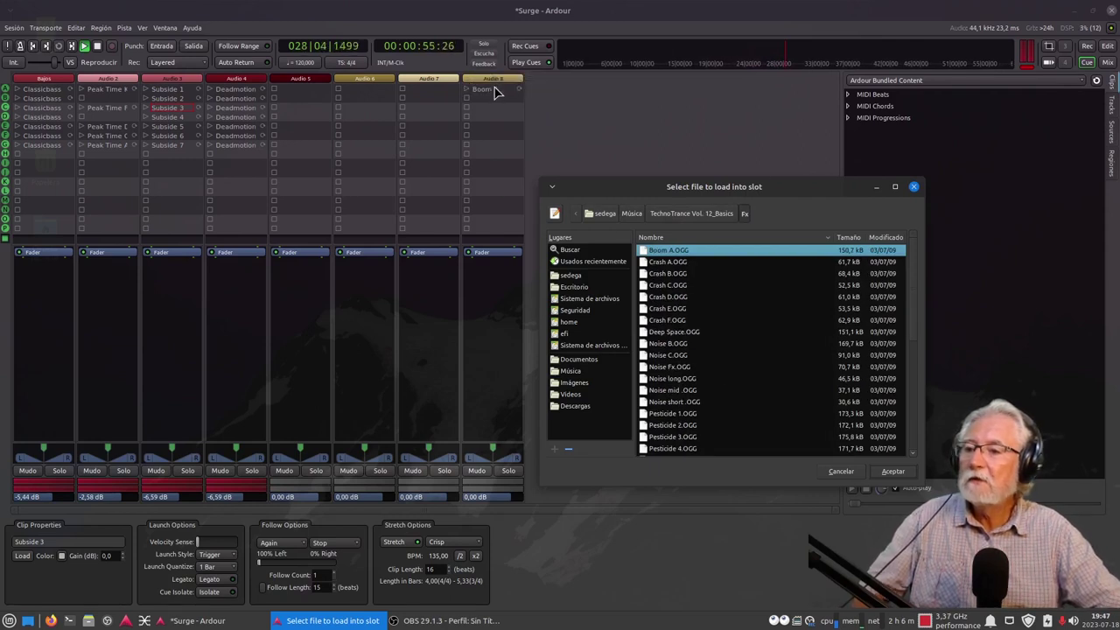
left_click(666, 264)
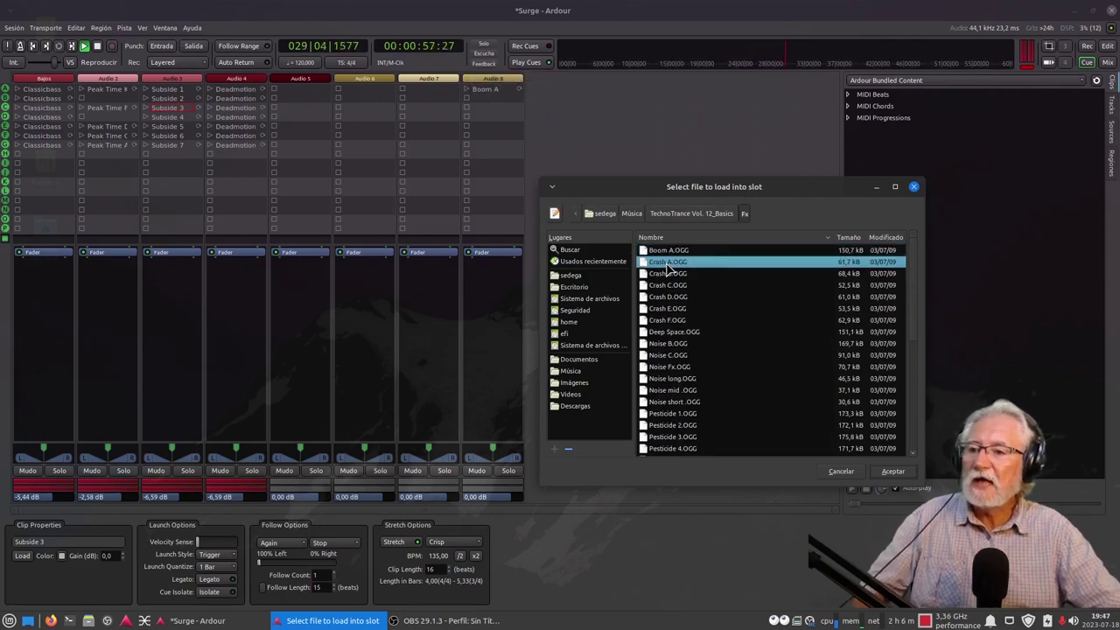
left_click_drag(667, 264, 495, 105)
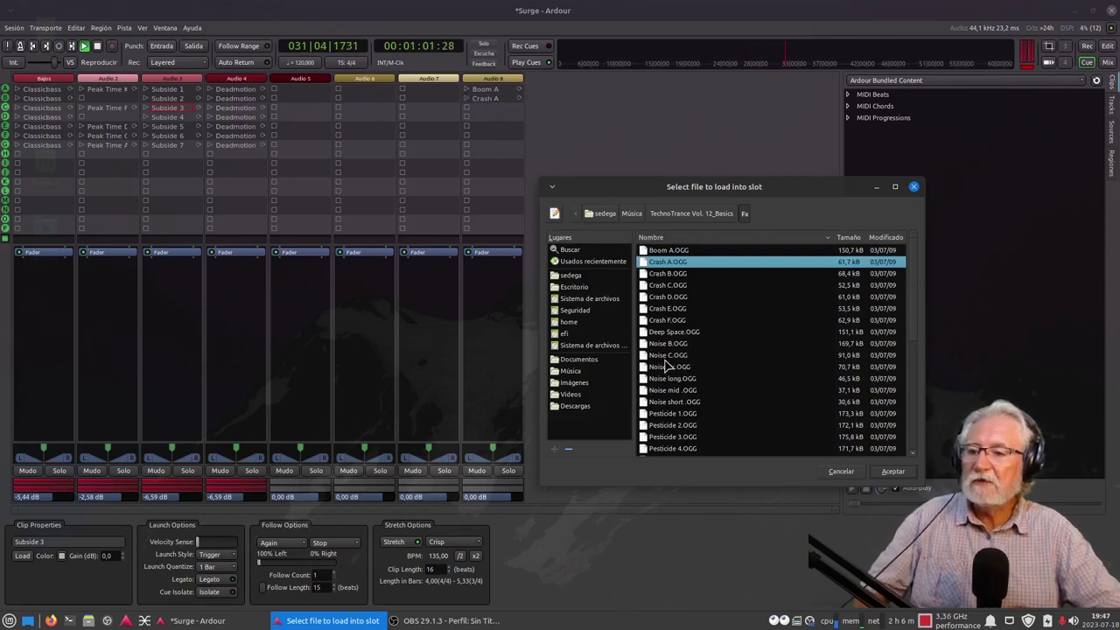
Step: Load Deep Space.OGG and Rev Crash A.OGG into slots C and D of the Audio 8 track
scroll(665, 365, "down", 1)
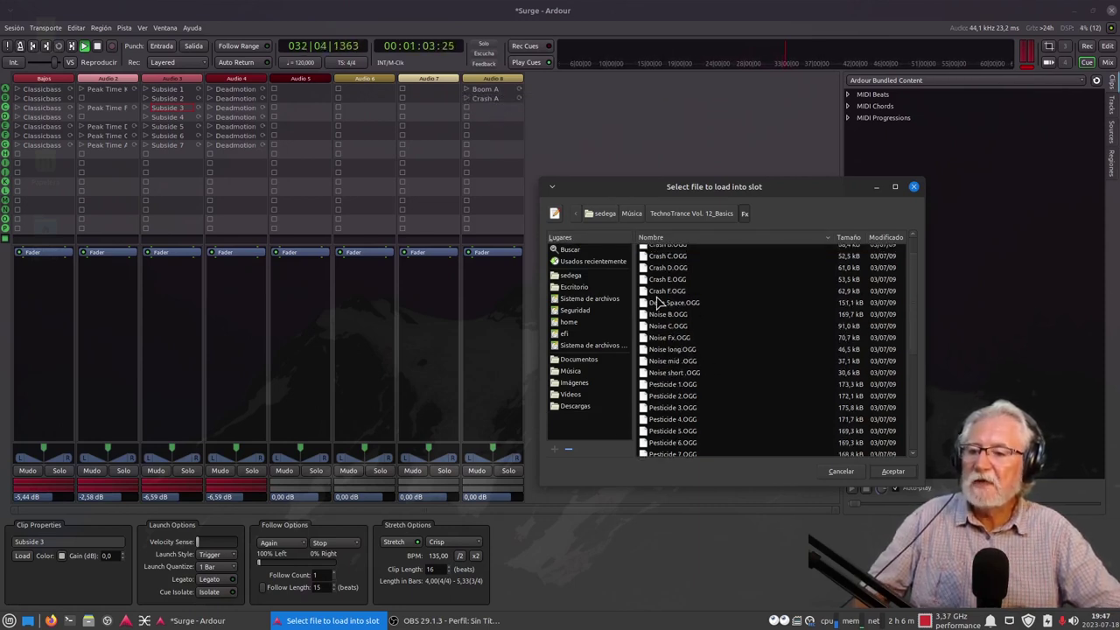
left_click_drag(658, 305, 490, 109)
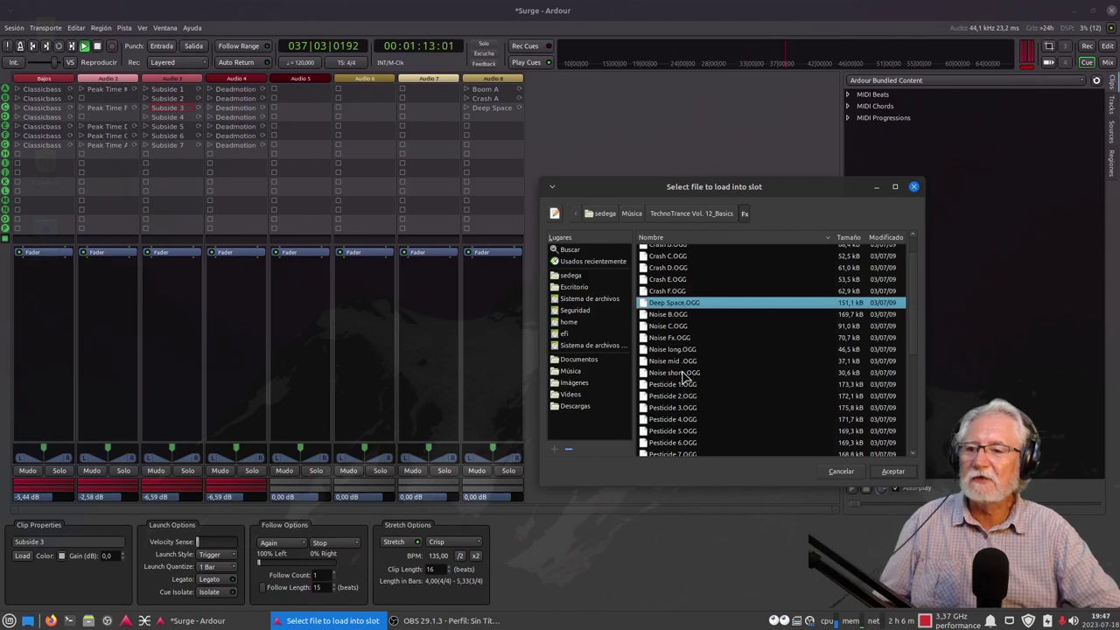
scroll(687, 378, "down", 3)
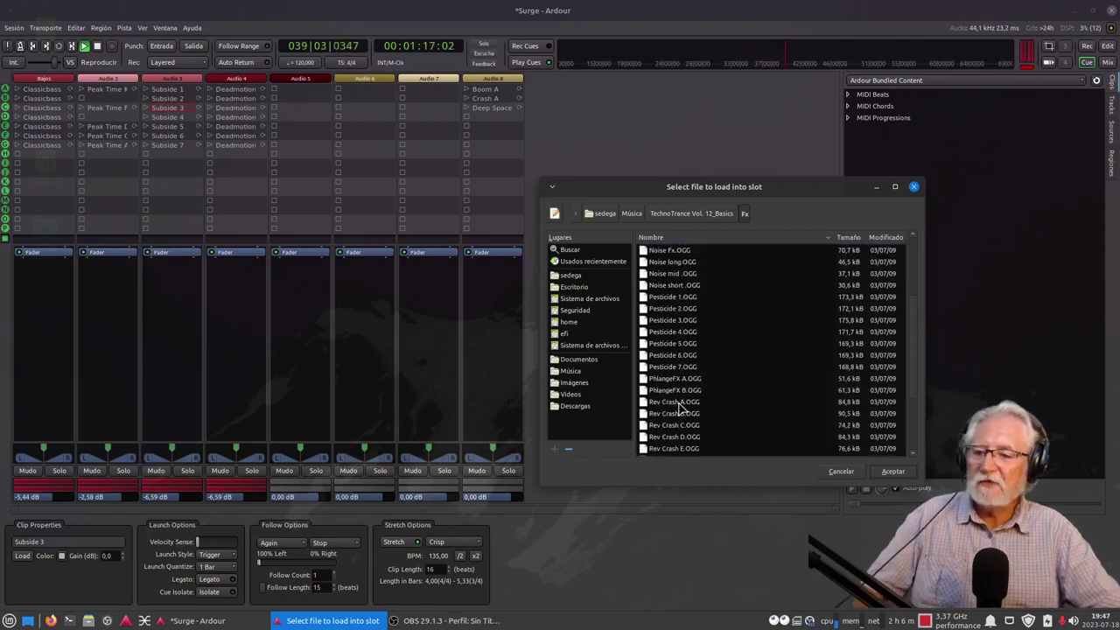
left_click_drag(680, 404, 770, 401)
left_click(761, 431)
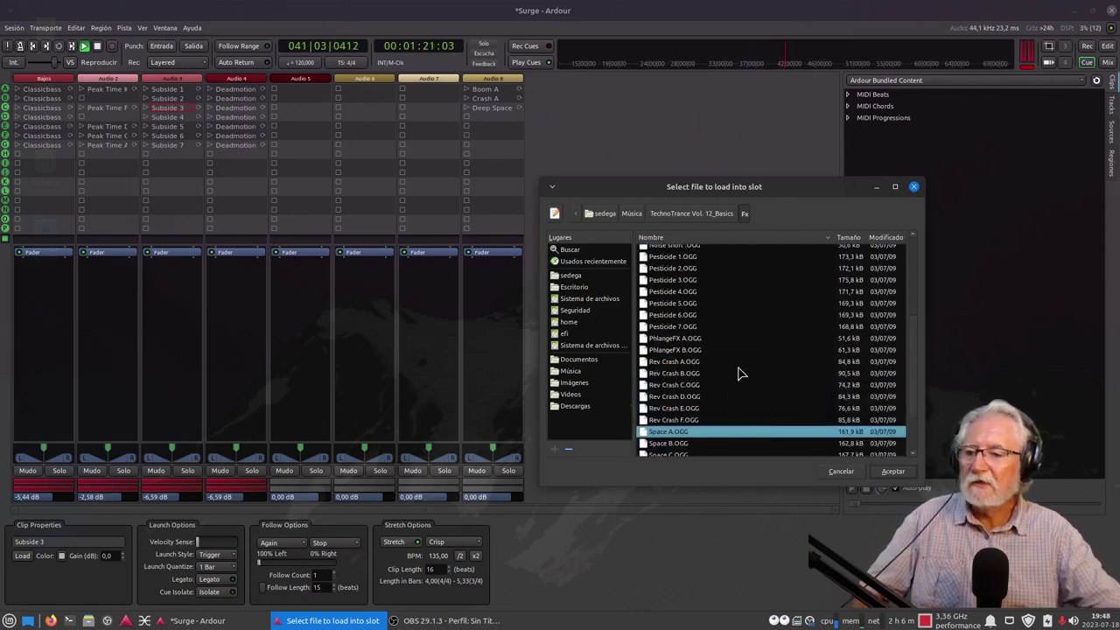
left_click(659, 362)
left_click_drag(673, 370, 481, 117)
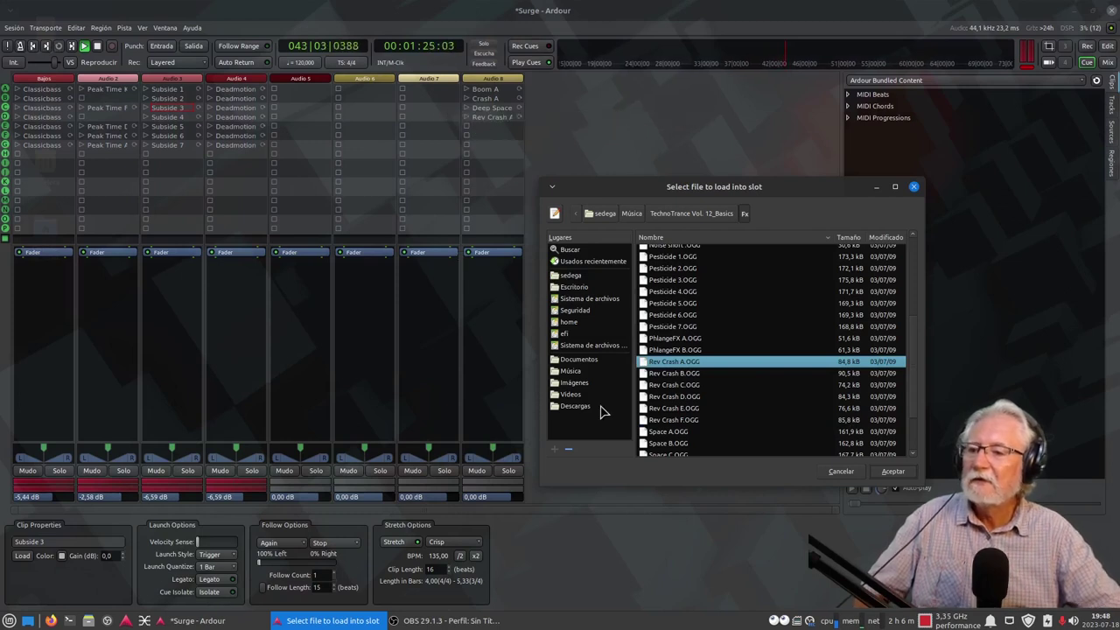
Step: Load Space B.OGG into slot E of Audio 8 and close the file selection dialog
scroll(731, 407, "down", 2)
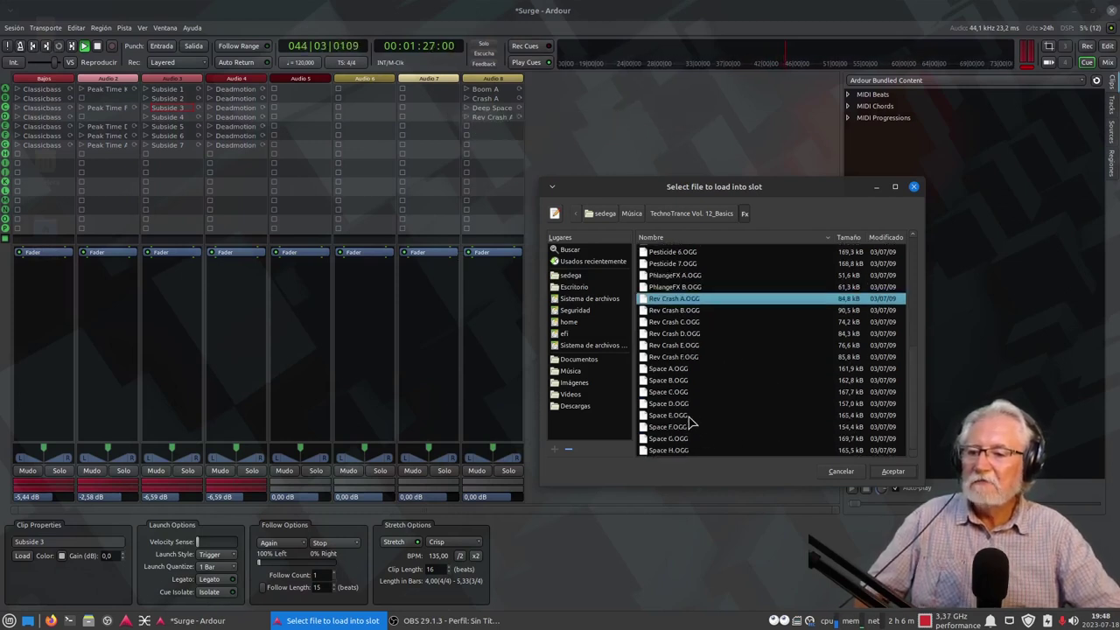
left_click(653, 380)
left_click_drag(662, 388, 502, 129)
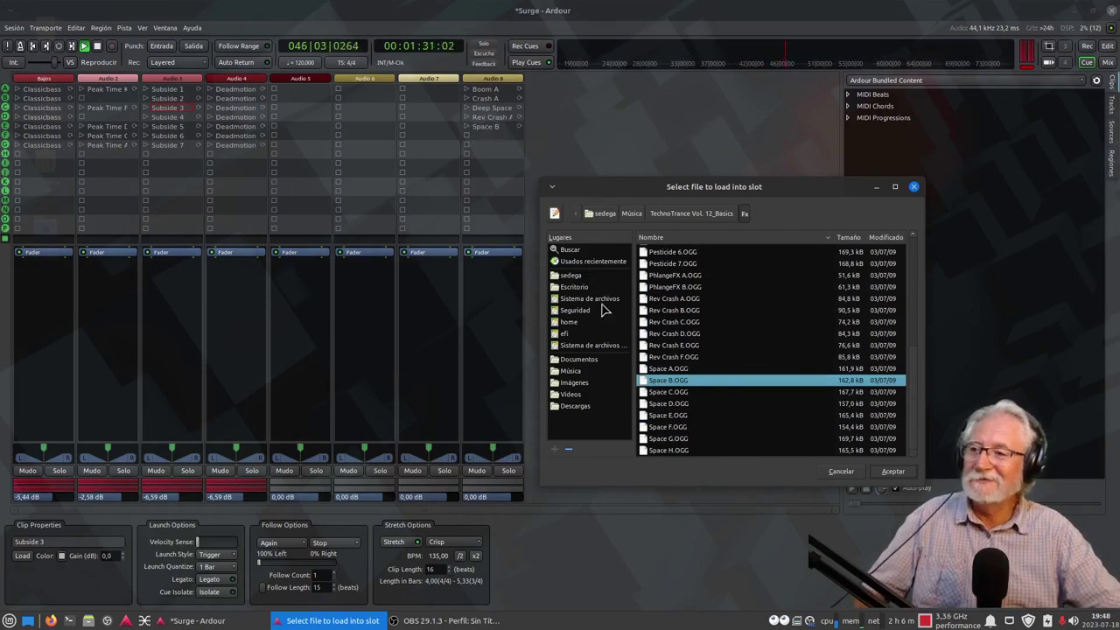
left_click(838, 471)
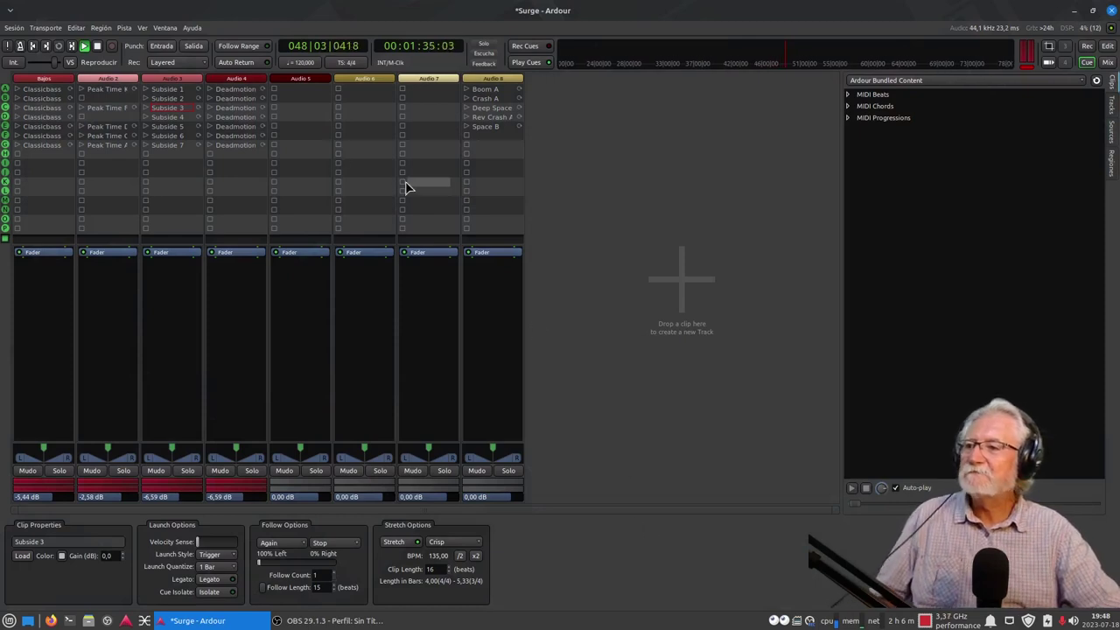
Step: Stop playback, return the playhead to the session start and switch to the Edit view
left_click(97, 48)
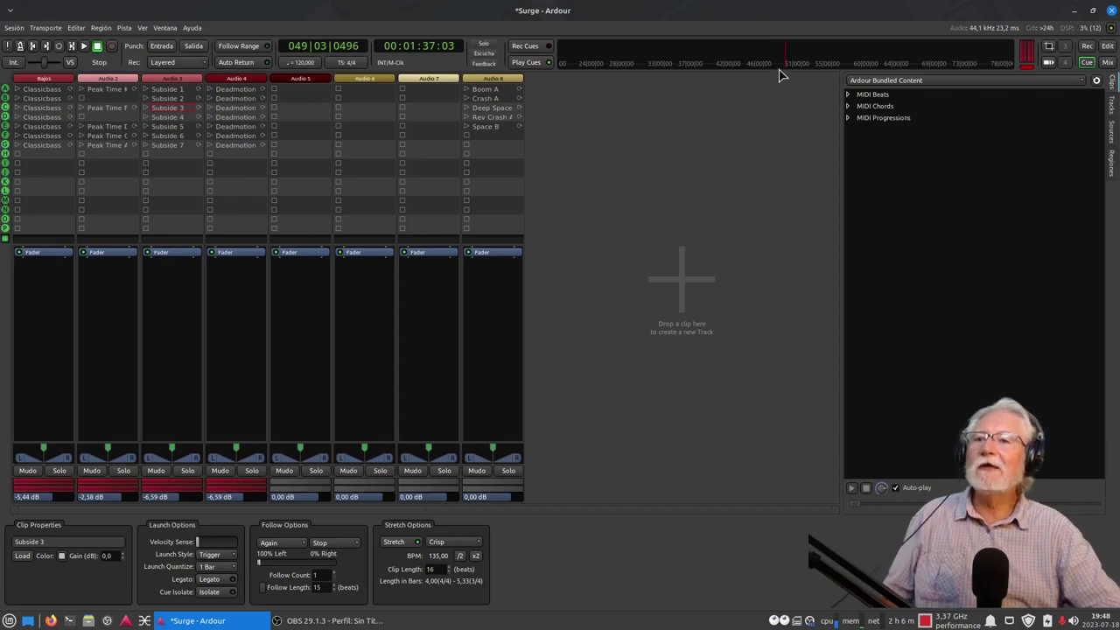
left_click(31, 47)
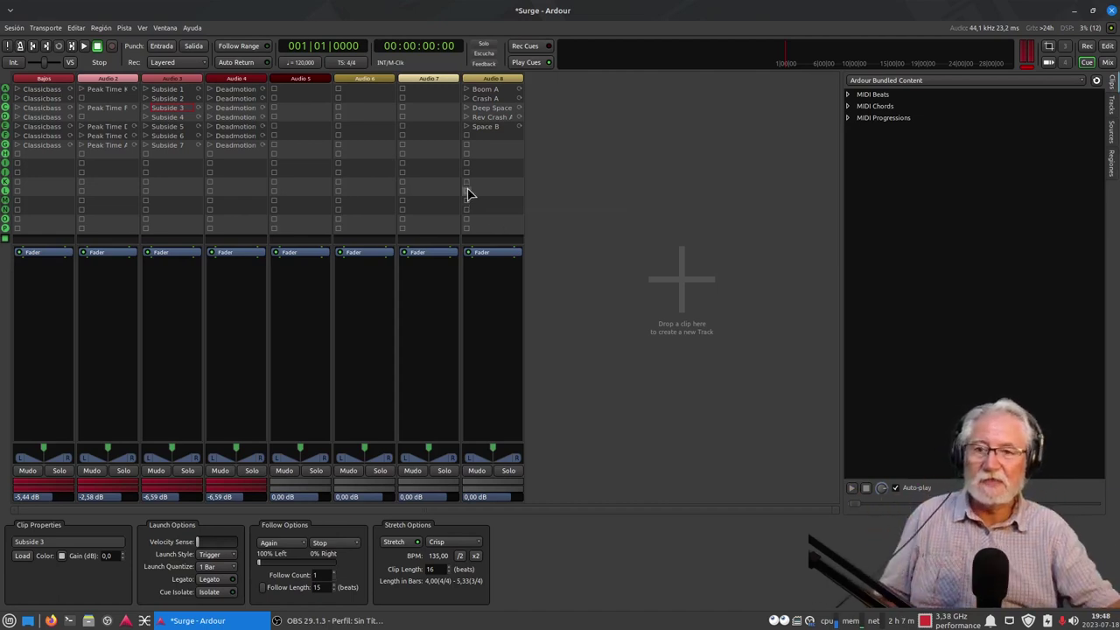
left_click(1107, 46)
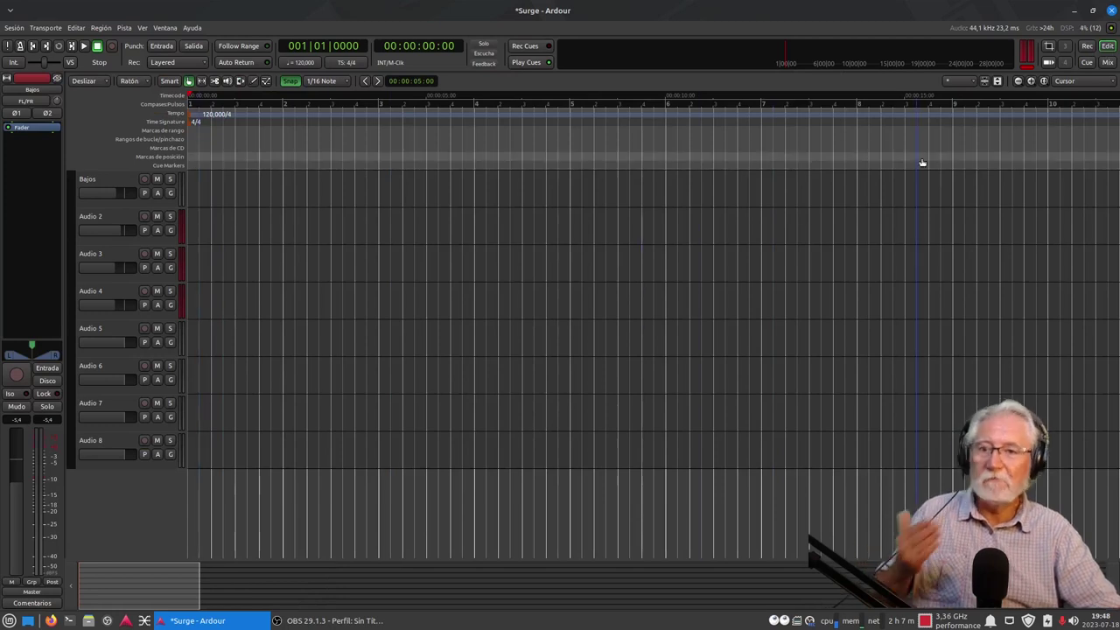
Step: Compare the loaded clip slots in the Cue view with the track timeline in the Edit view, finishing in the Cue view
left_click(1085, 63)
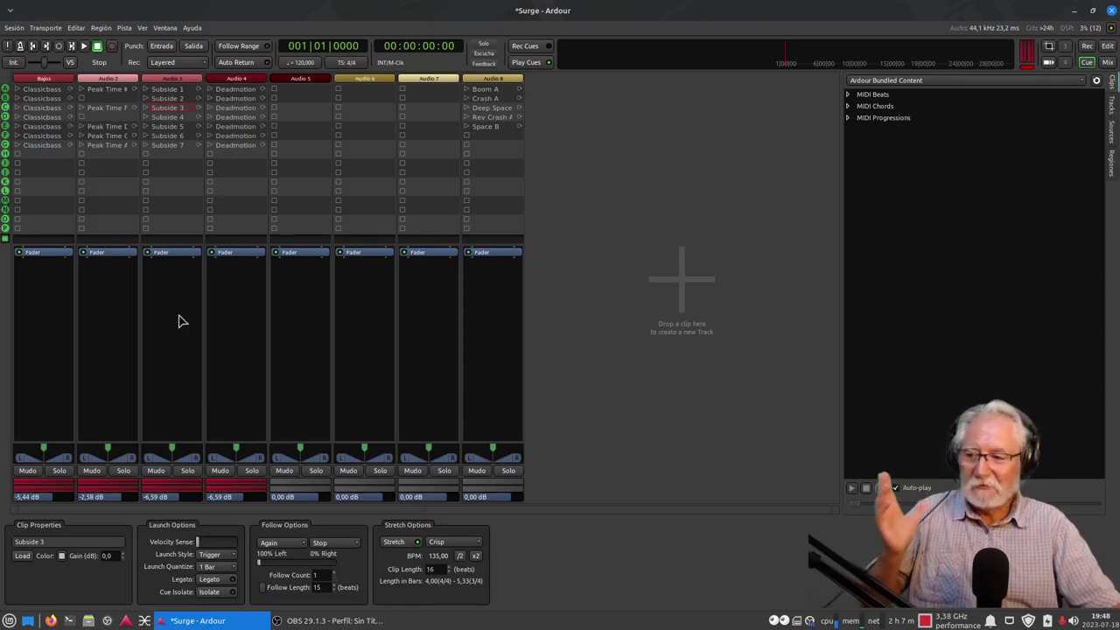
left_click(1107, 45)
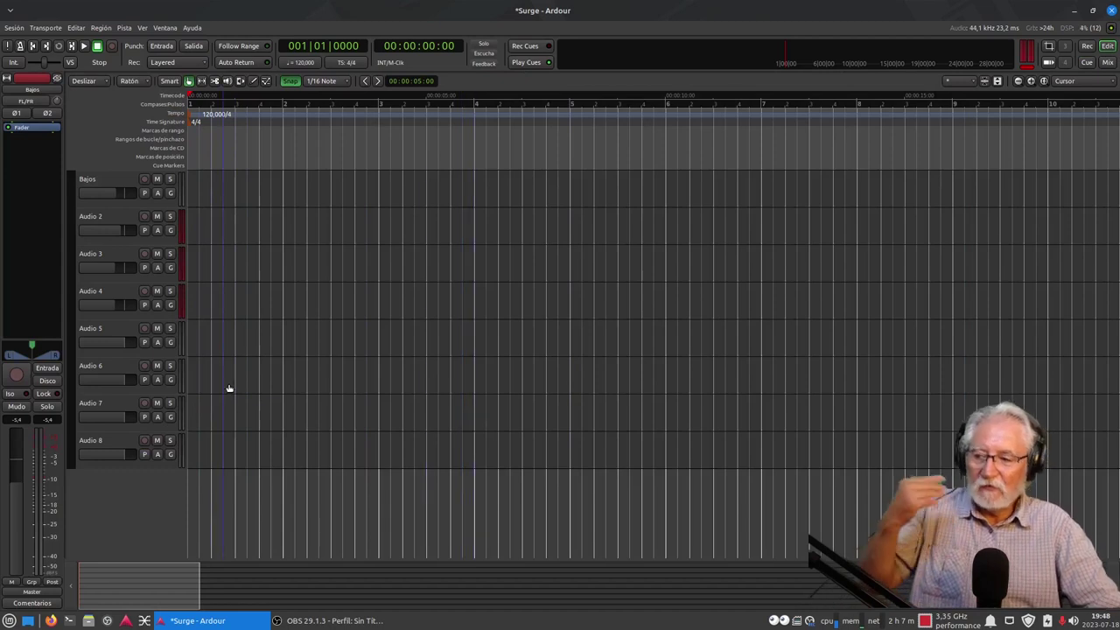
left_click(1086, 62)
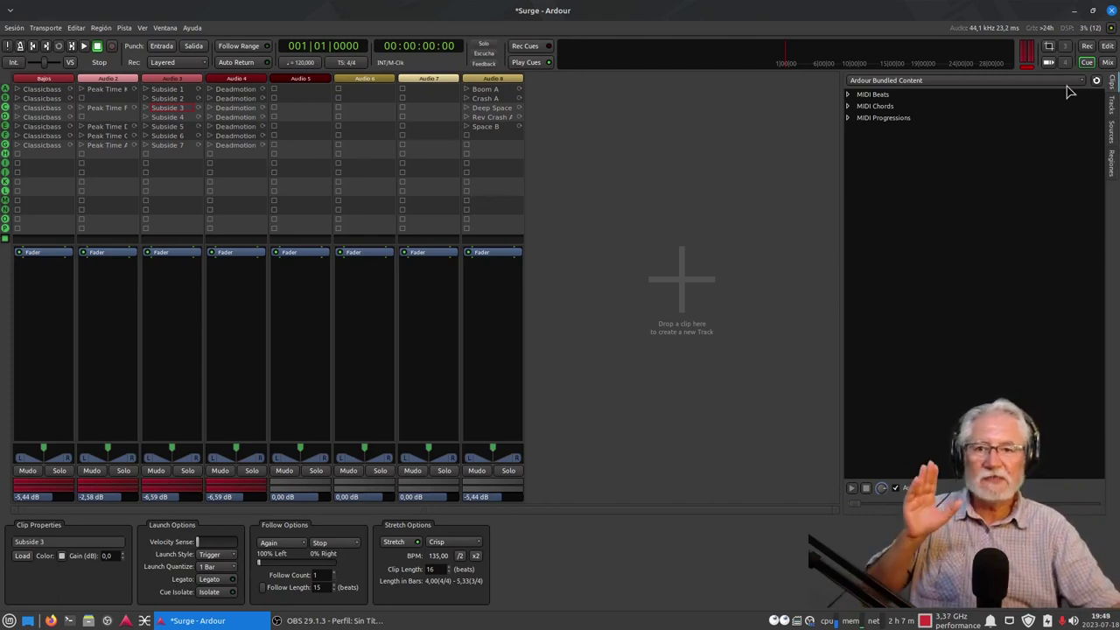
left_click(1108, 46)
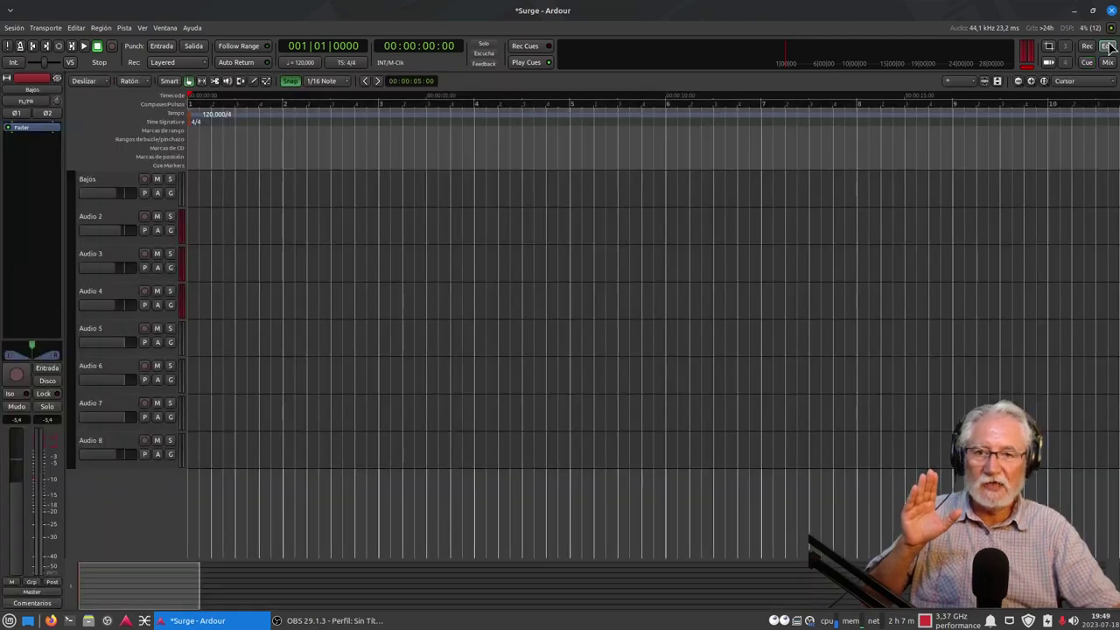
left_click(1085, 63)
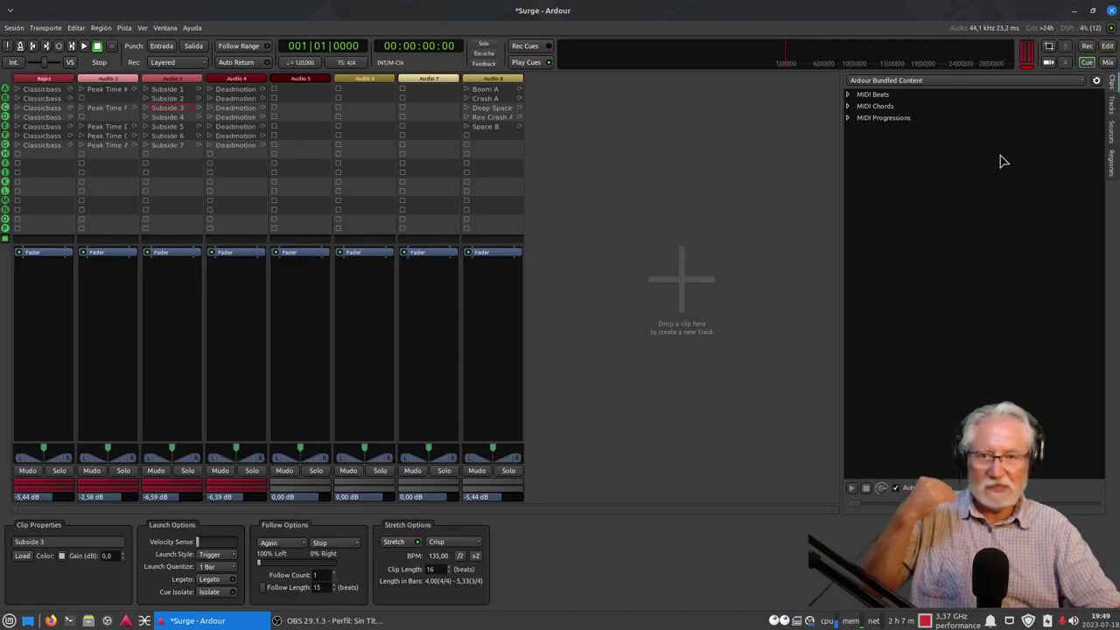
left_click(1108, 46)
left_click(1086, 63)
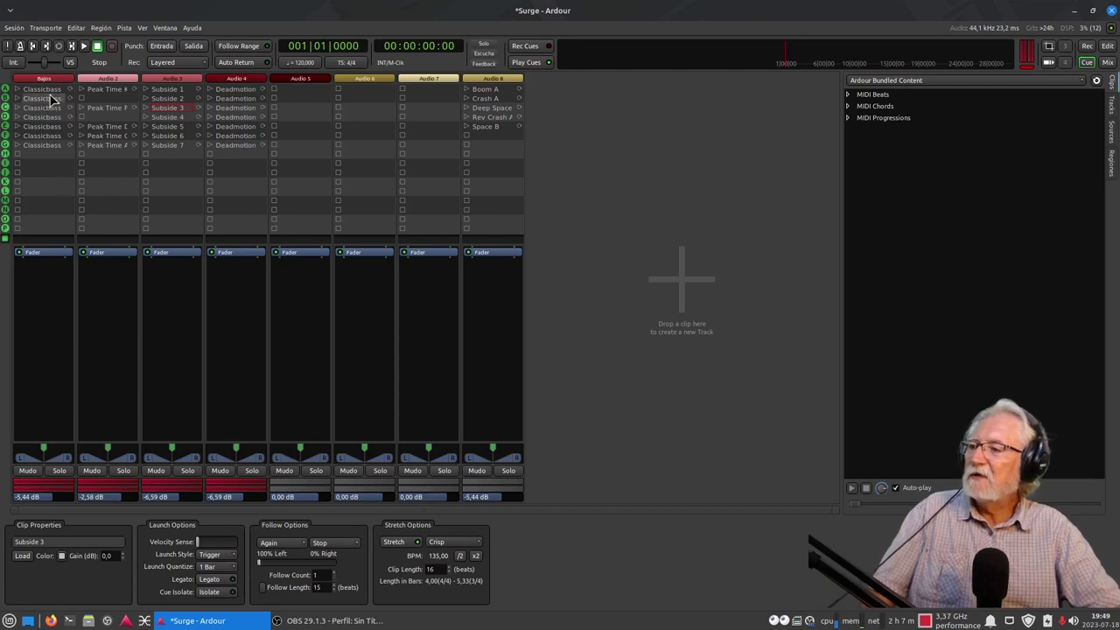
Step: Launch the slot G clips of Bajos, Audio 4 and Audio 3, adding Space B on Audio 8
left_click(19, 146)
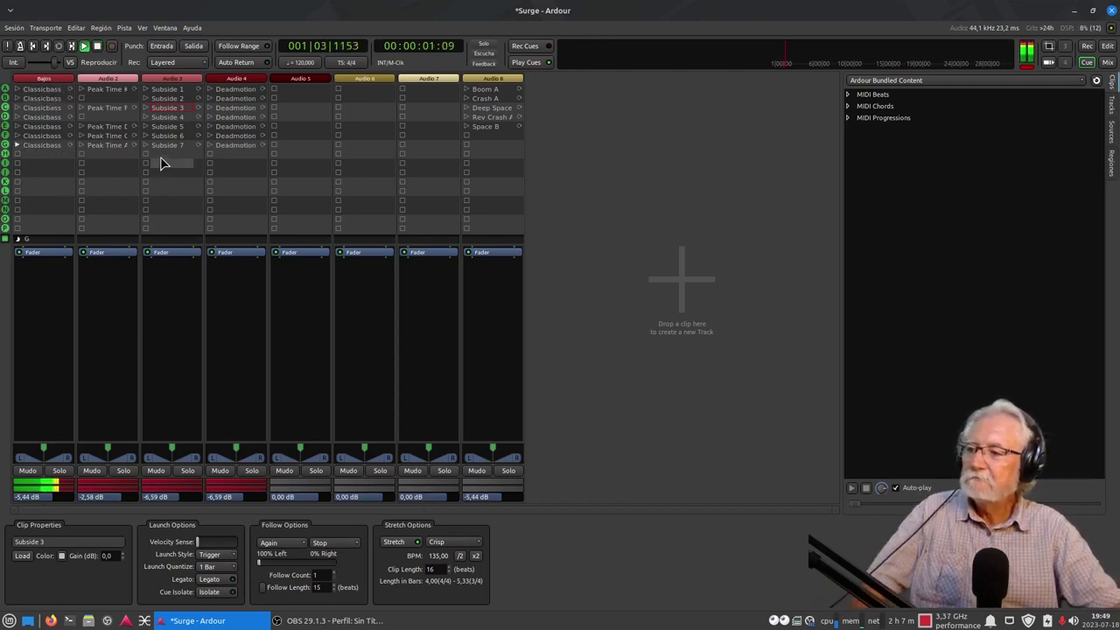
left_click(214, 146)
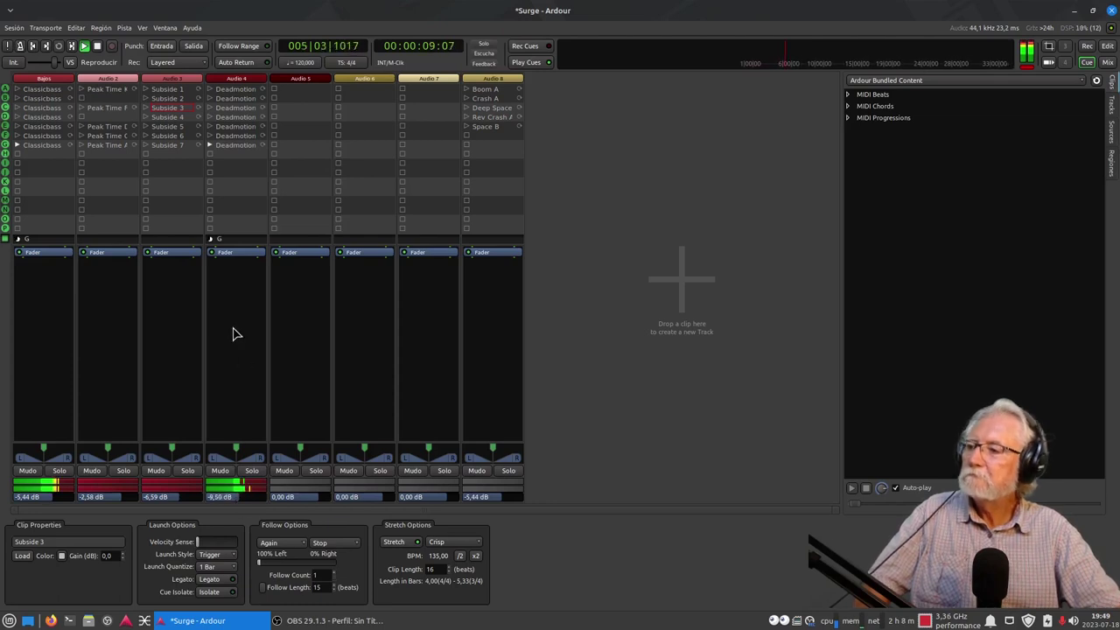
left_click(146, 146)
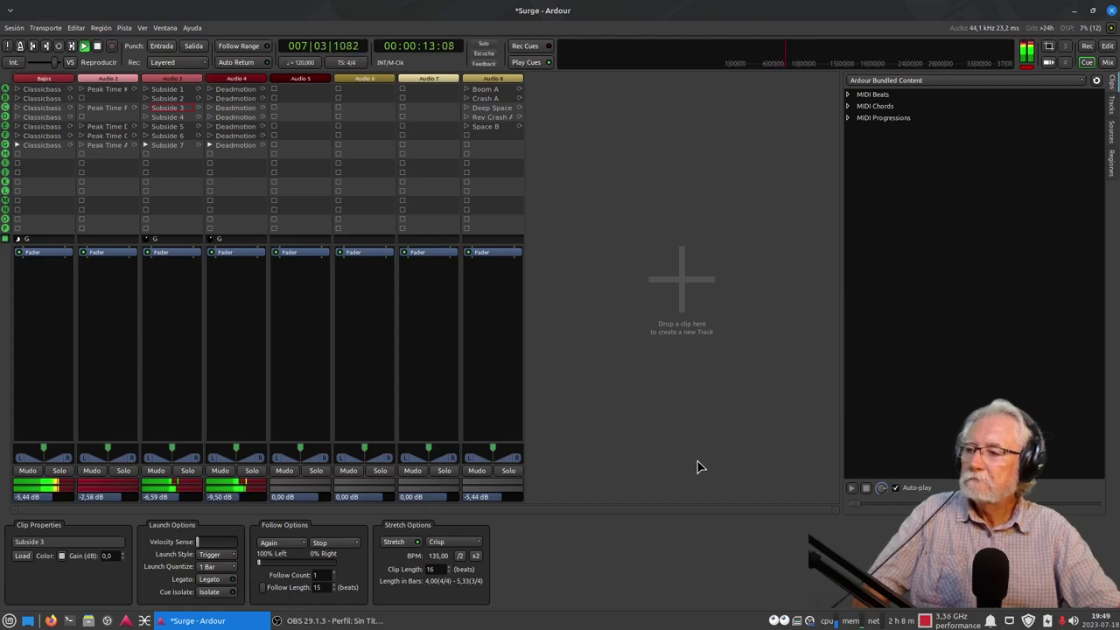
left_click(467, 128)
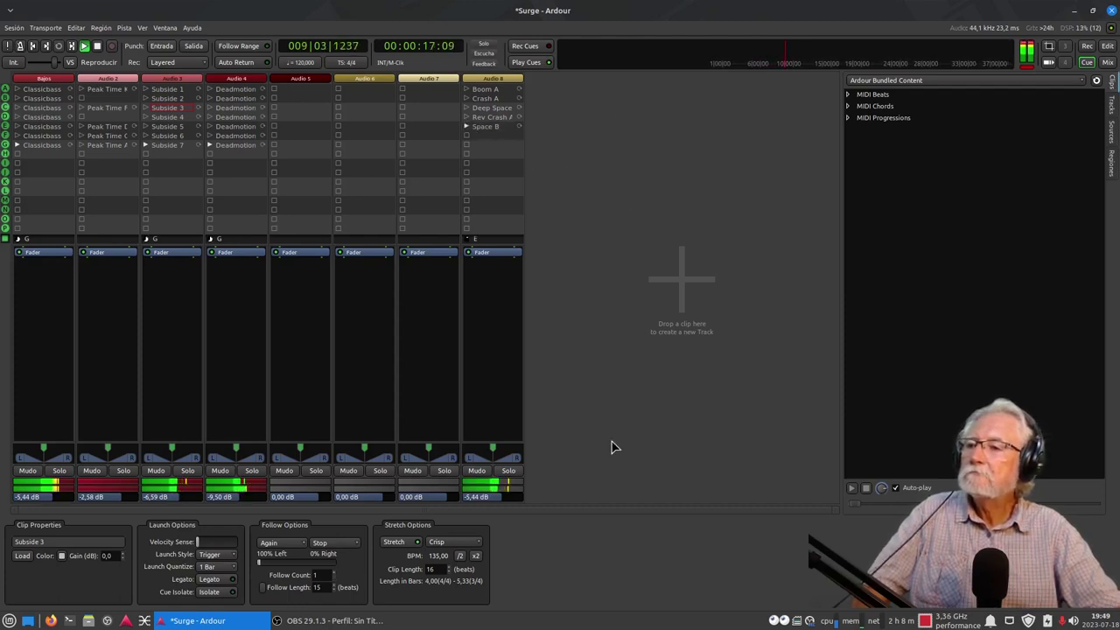
Step: Launch Audio 2's slot A clip and the slot C clips of Bajos and Audio 2 to 4, and stop playback
left_click(81, 90)
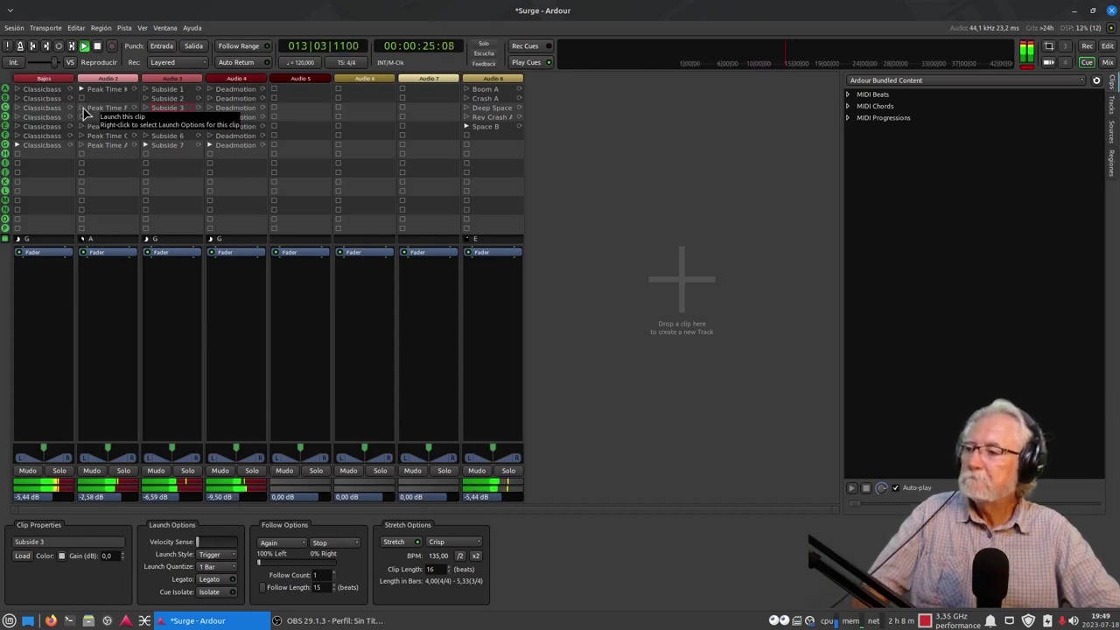
left_click(83, 108)
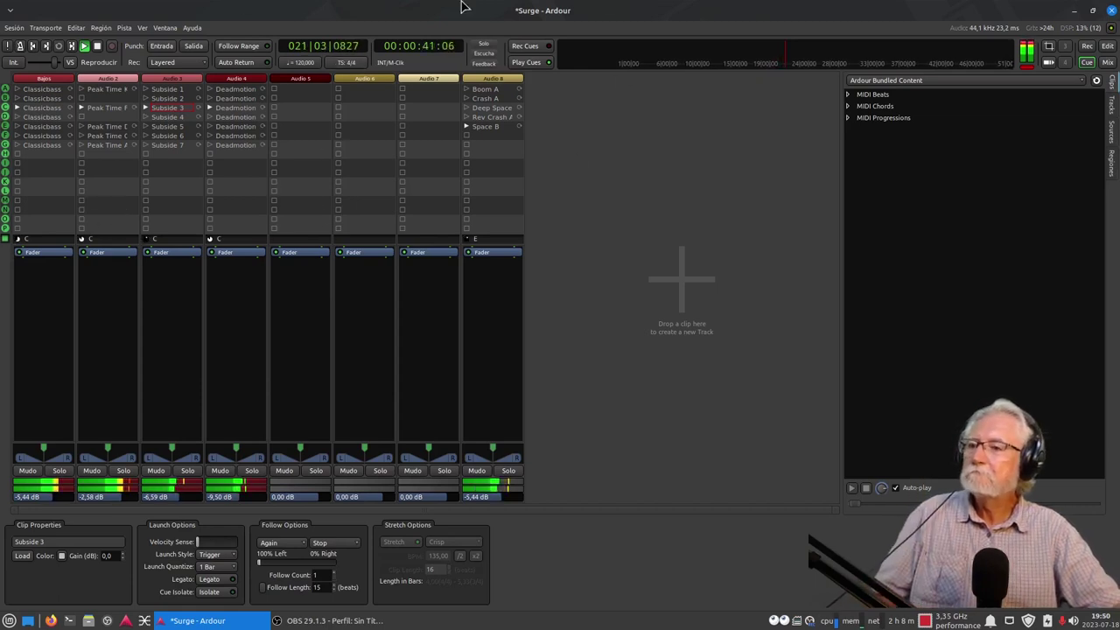
left_click(97, 47)
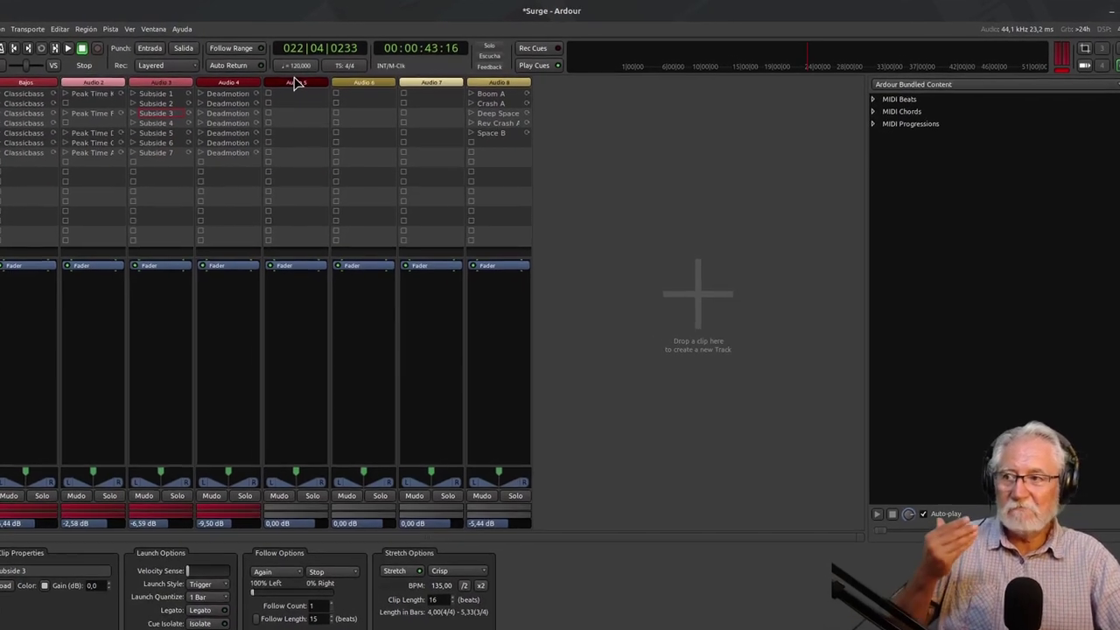
Step: Set the session tempo to a constant 135 beats per minute
left_click(293, 70)
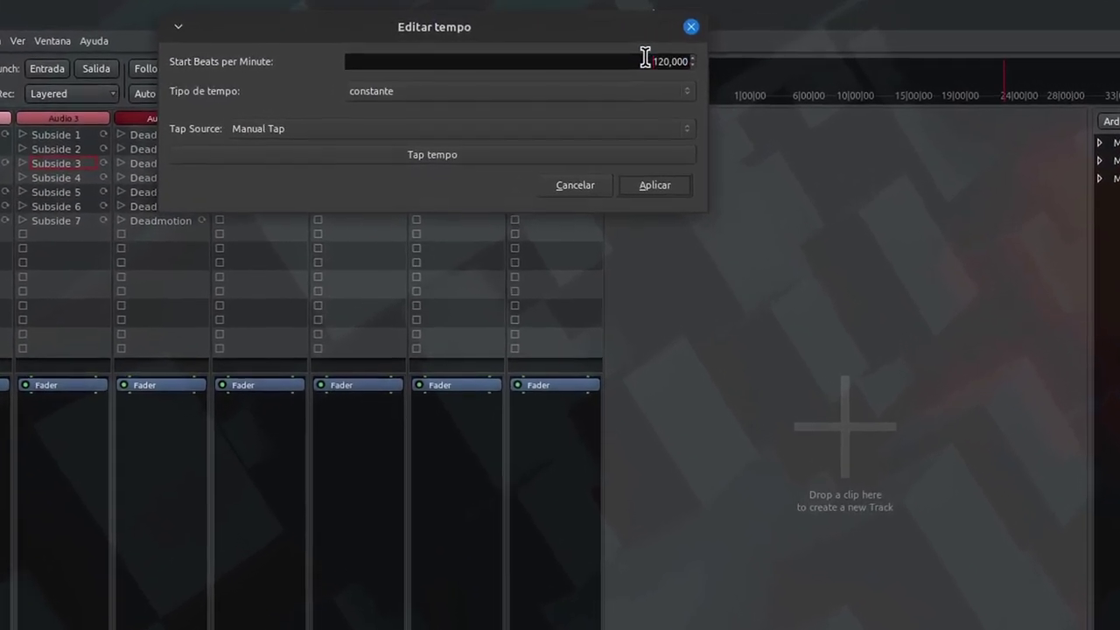
left_click_drag(633, 58, 649, 58)
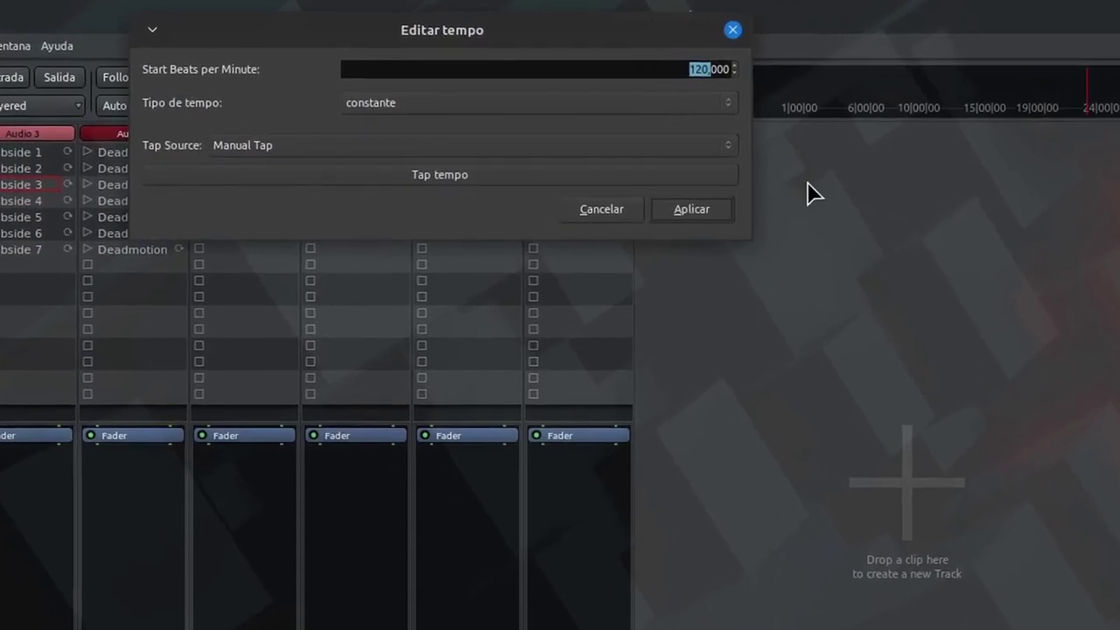
type("135")
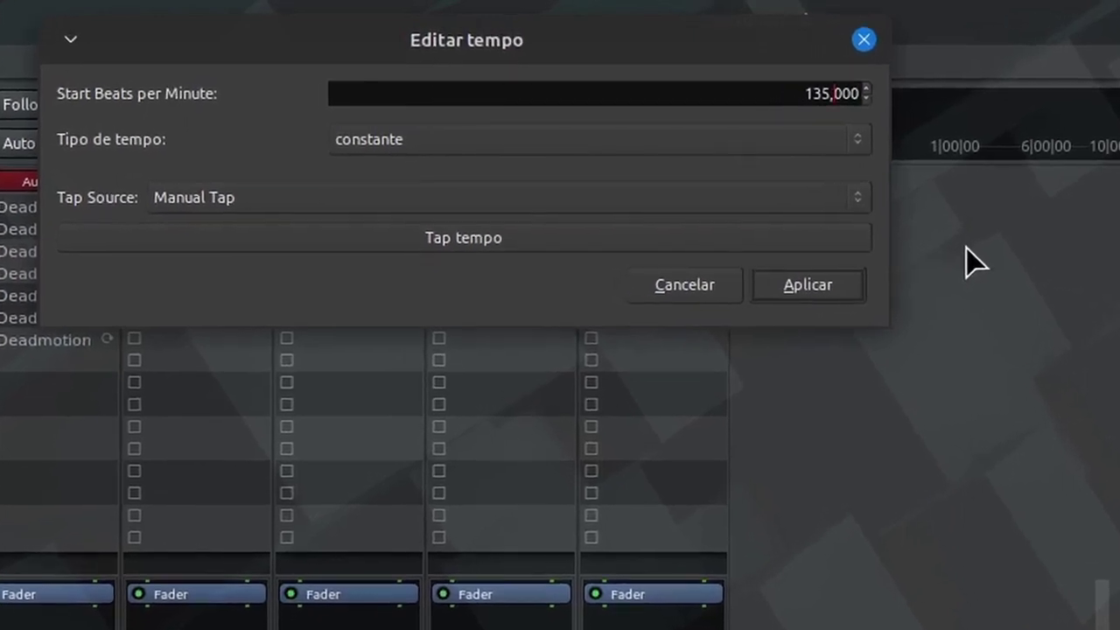
left_click(842, 295)
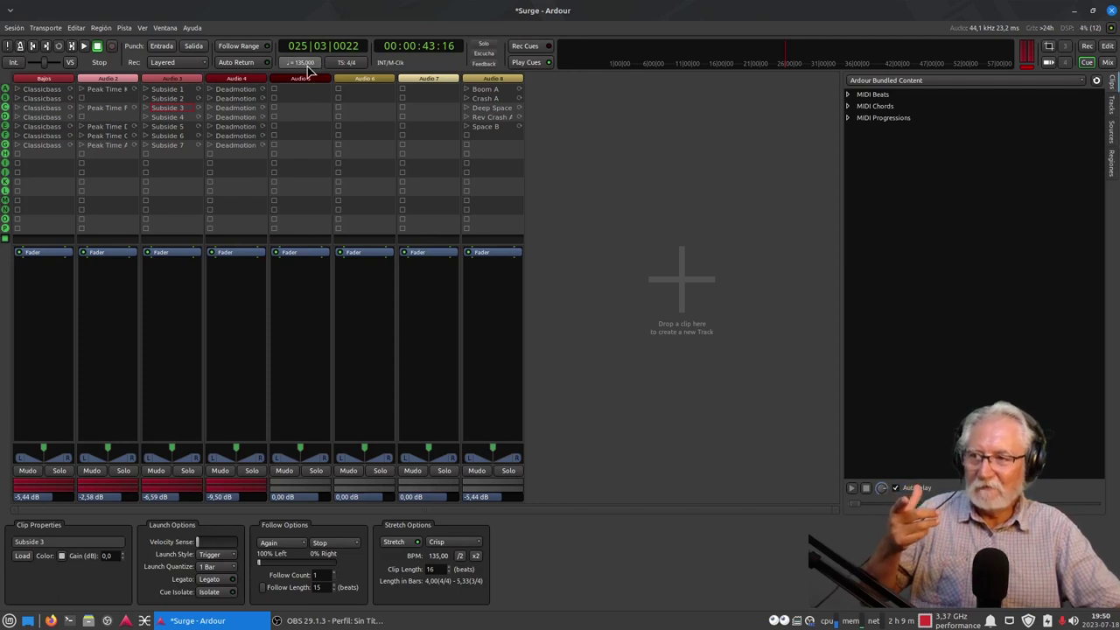
Step: Launch the slot A clips of Bajos, Audio 3 and Audio 4, adding Deep Space on Audio 8
left_click(17, 90)
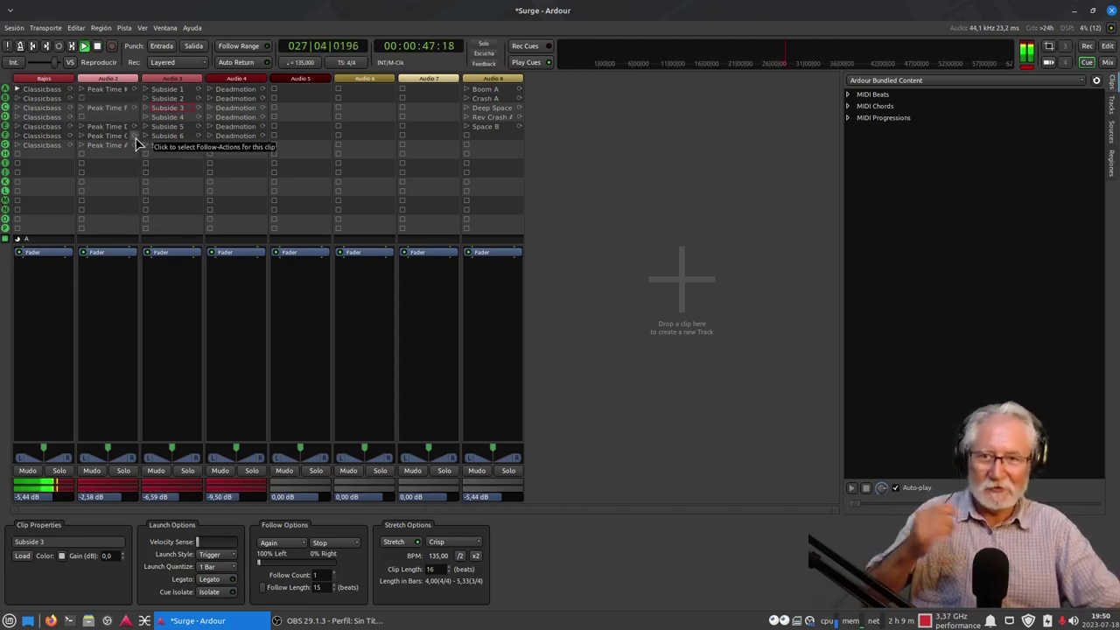
left_click(149, 90)
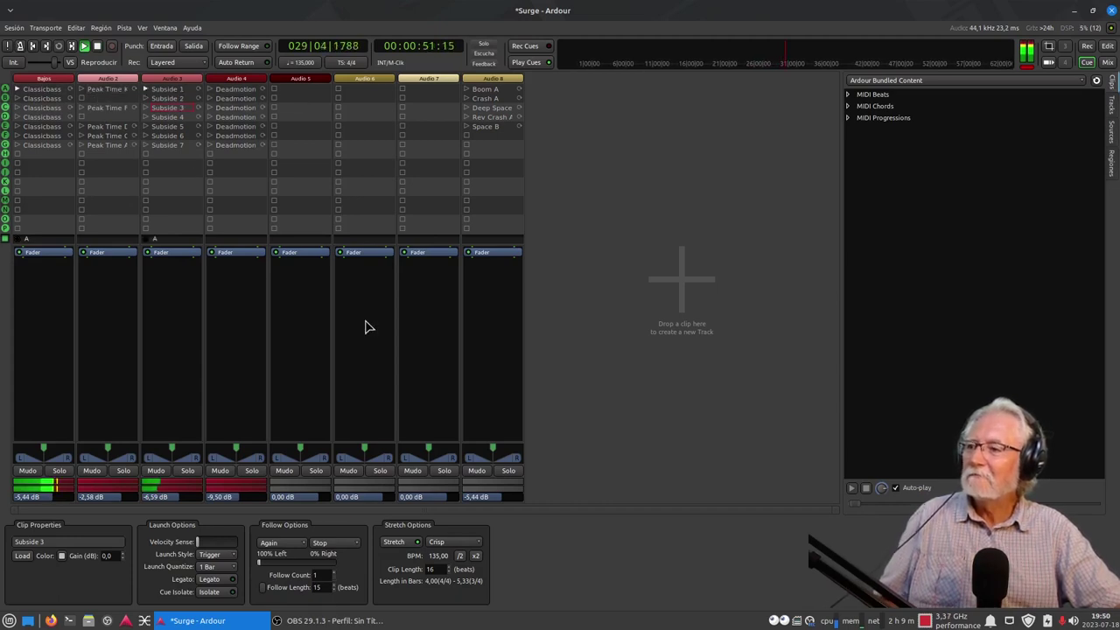
left_click(466, 107)
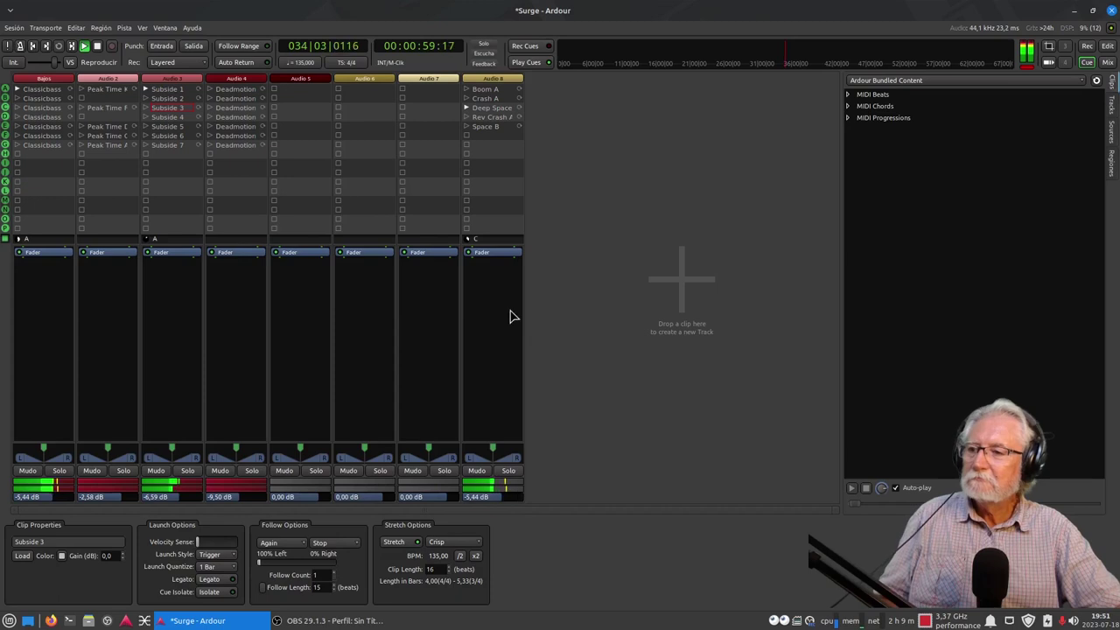
left_click(216, 93)
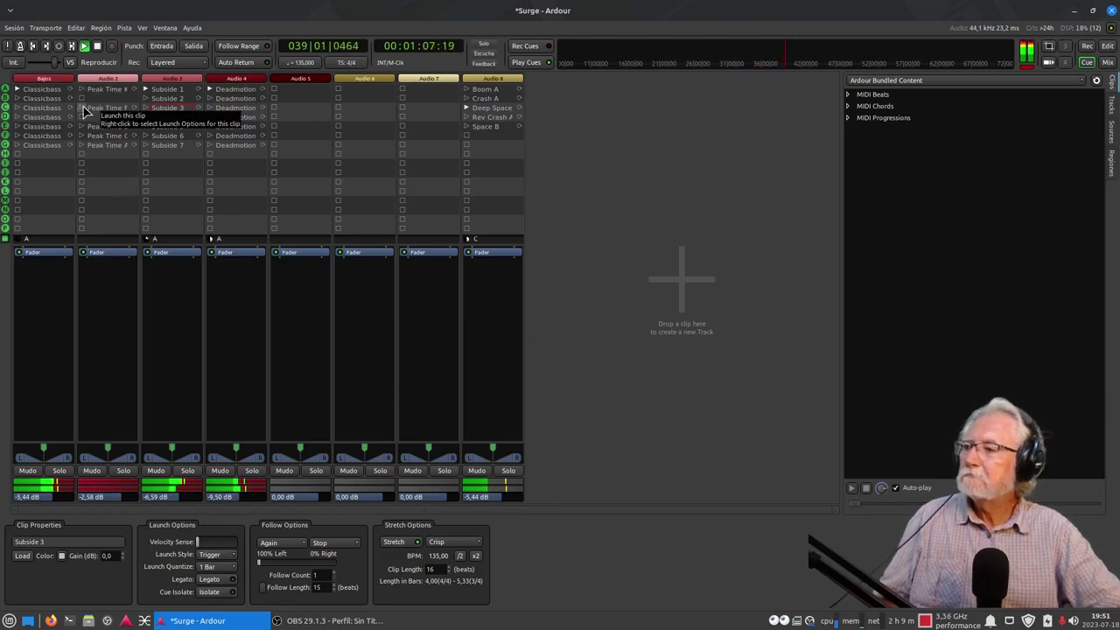
Step: Launch Audio 2's slot C clip and trigger Crash A, Space B and Boom A on Audio 8
left_click(467, 99)
left_click(82, 108)
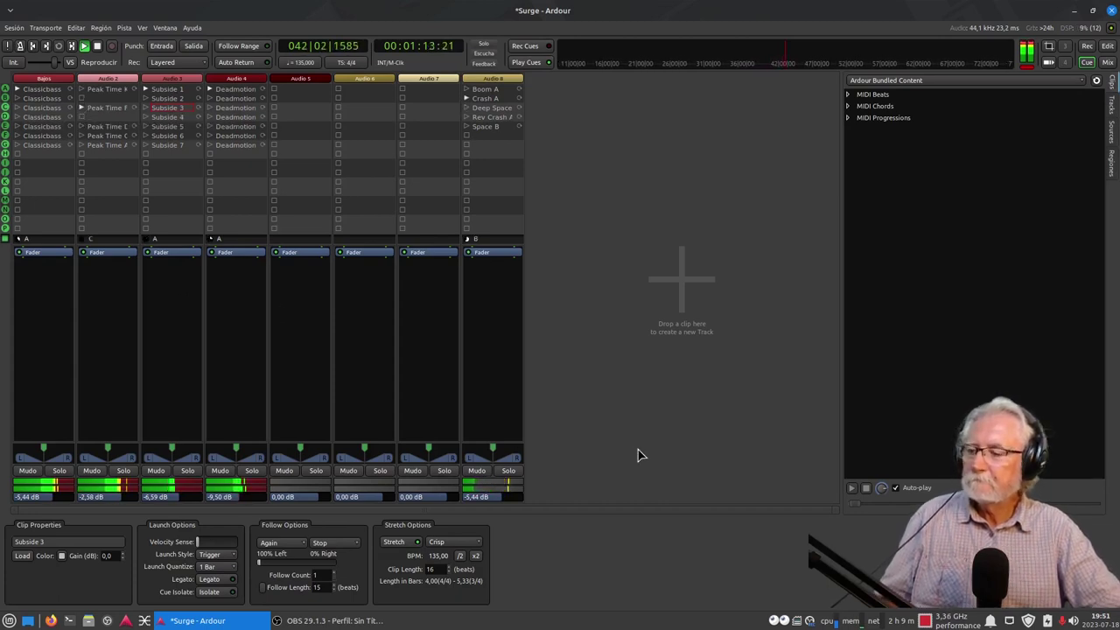
left_click(468, 100)
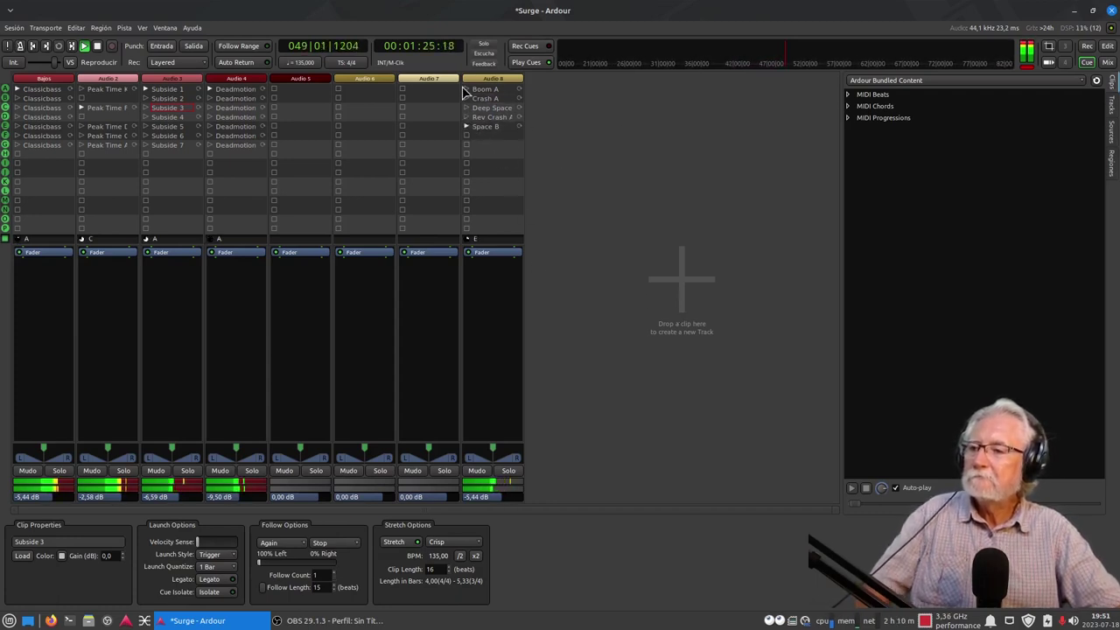
left_click(470, 91)
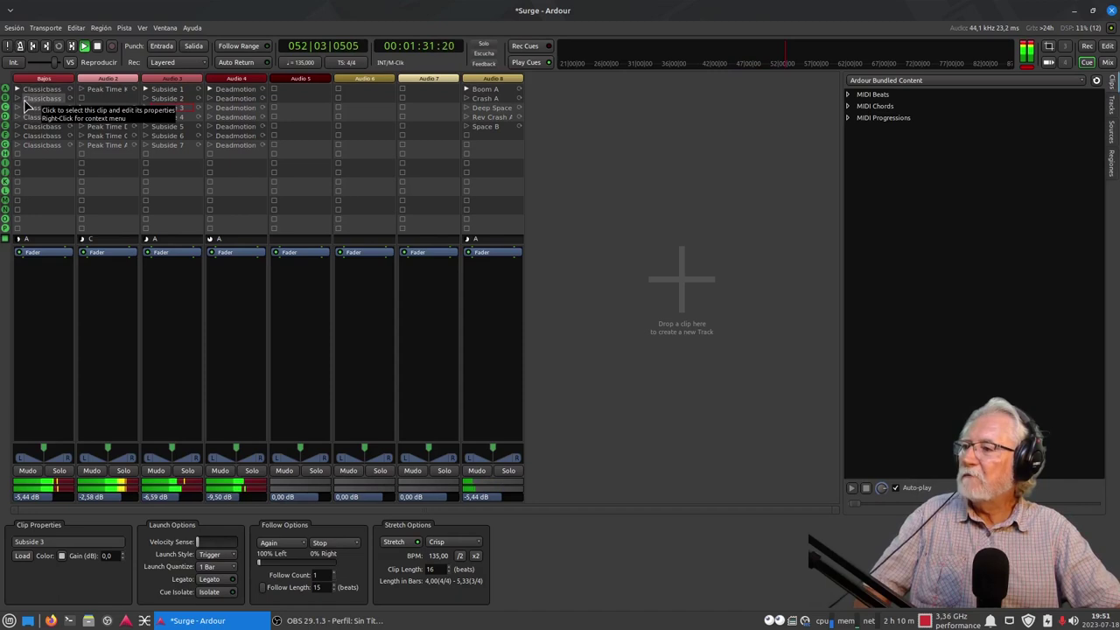
Step: Launch the slot D clips of Bajos, Audio 3 and Audio 4, followed by the slot G clips of Bajos and Audio 2 to 4
left_click(16, 118)
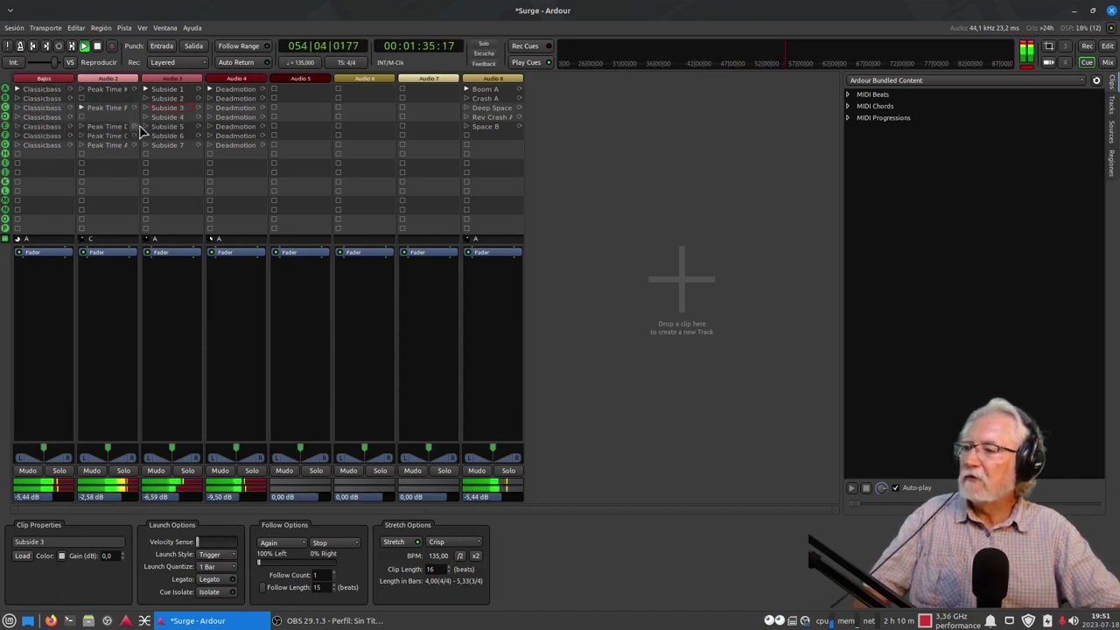
left_click(210, 119)
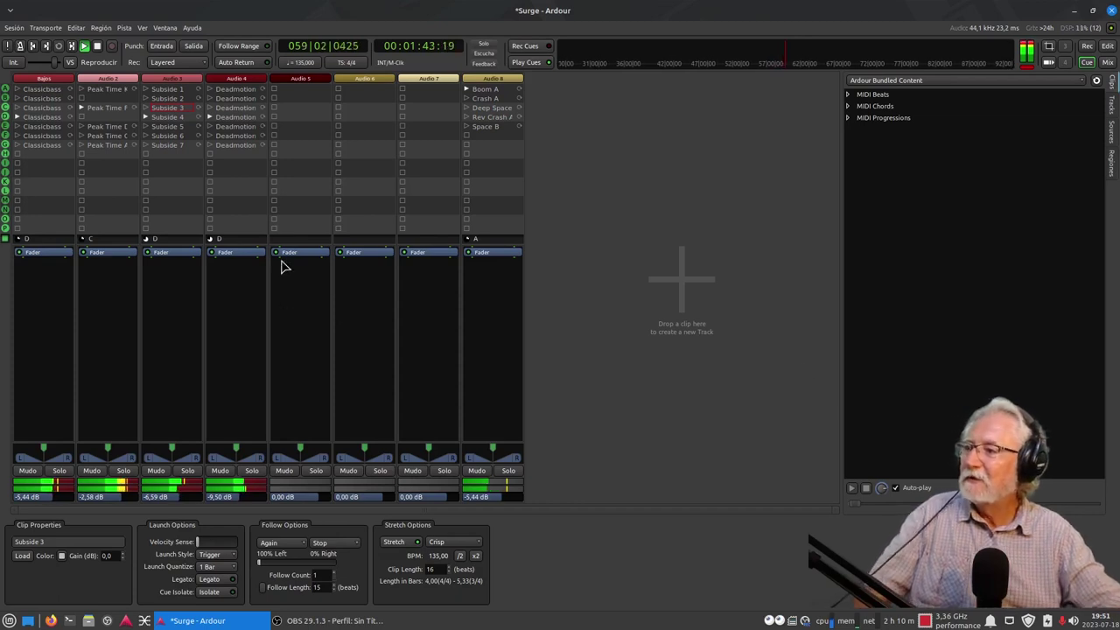
left_click(22, 146)
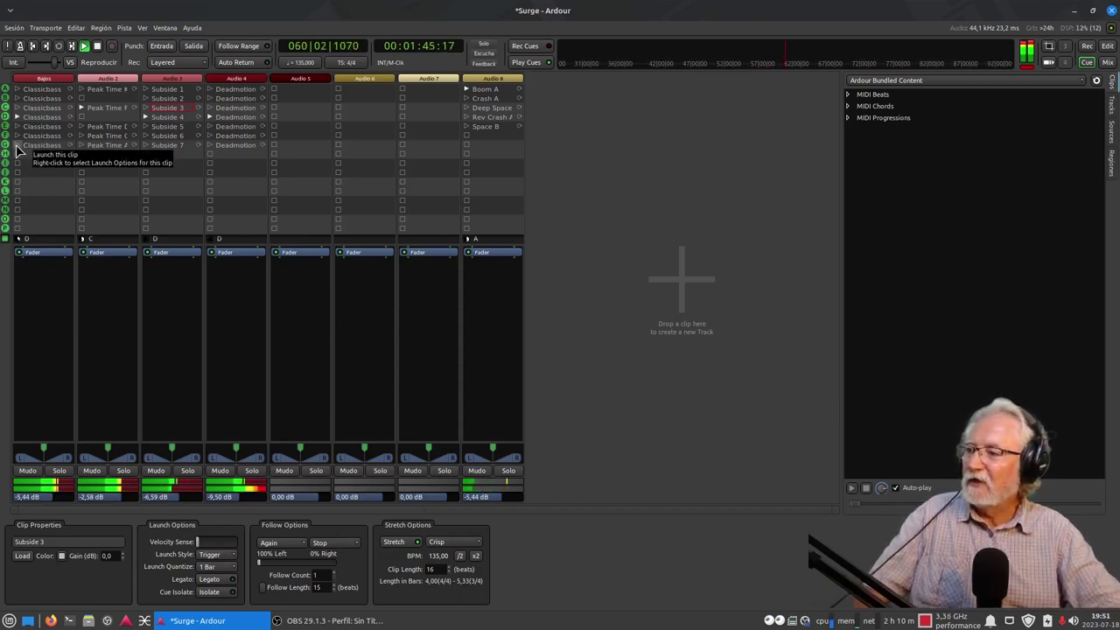
left_click(81, 145)
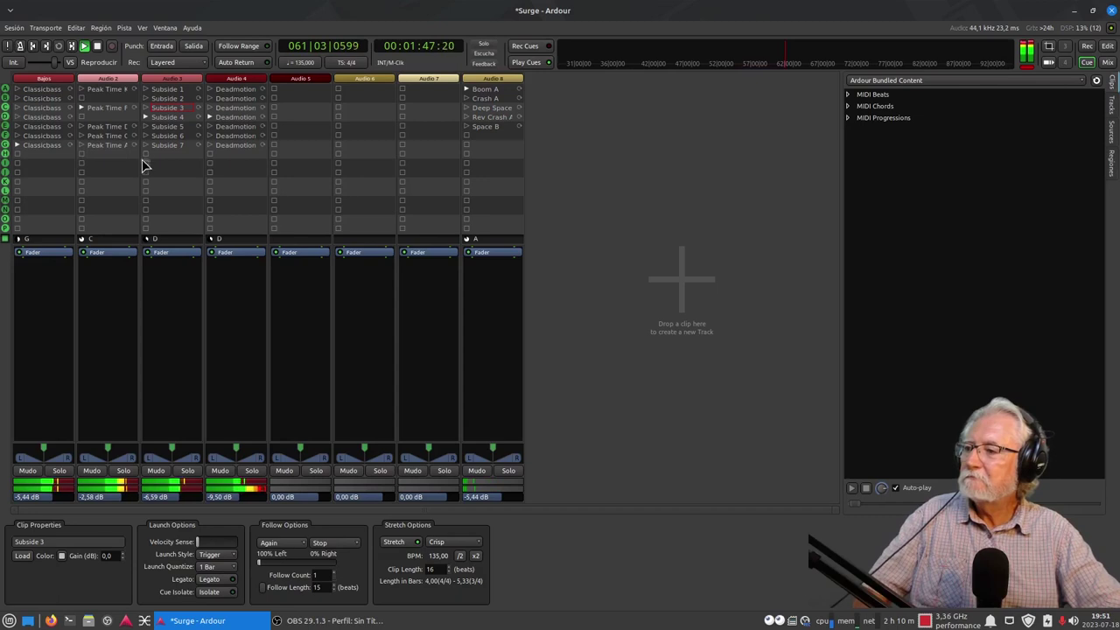
left_click(148, 147)
left_click(209, 147)
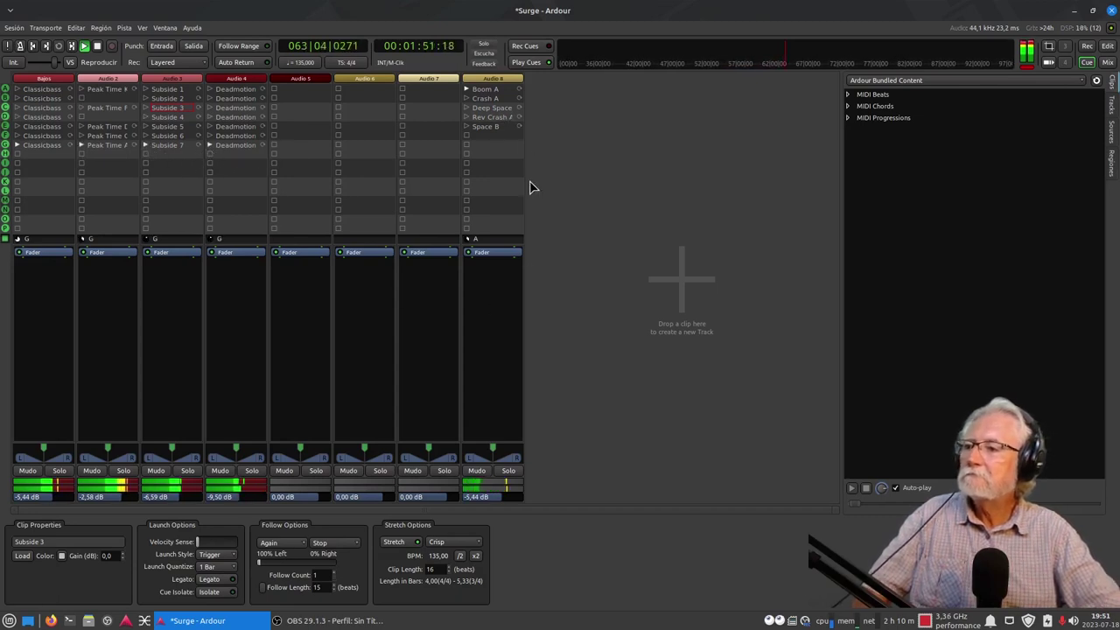
Step: Trigger Rev Crash A and Boom A on Audio 8, and launch the slot D and E clips of Bajos, Audio 3 and Audio 4
left_click(466, 117)
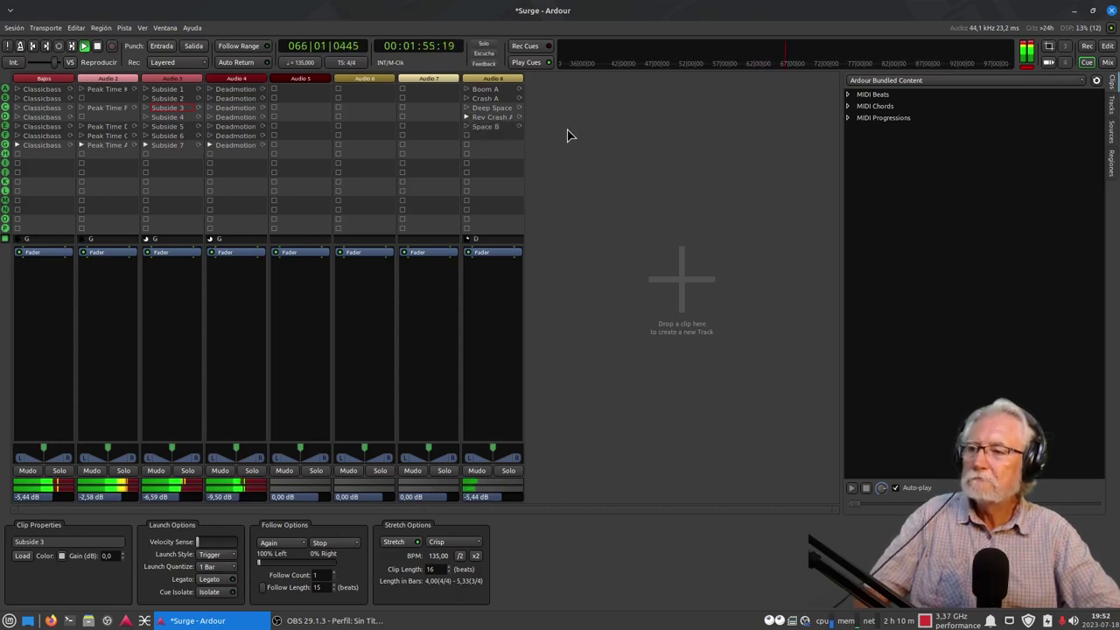
left_click(467, 89)
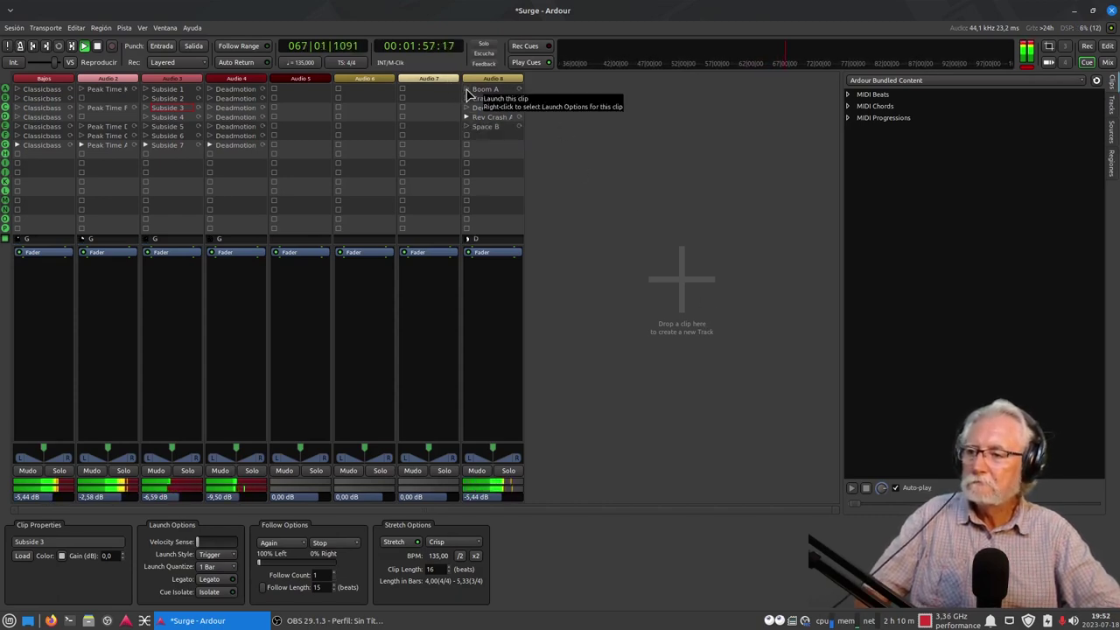
left_click(17, 116)
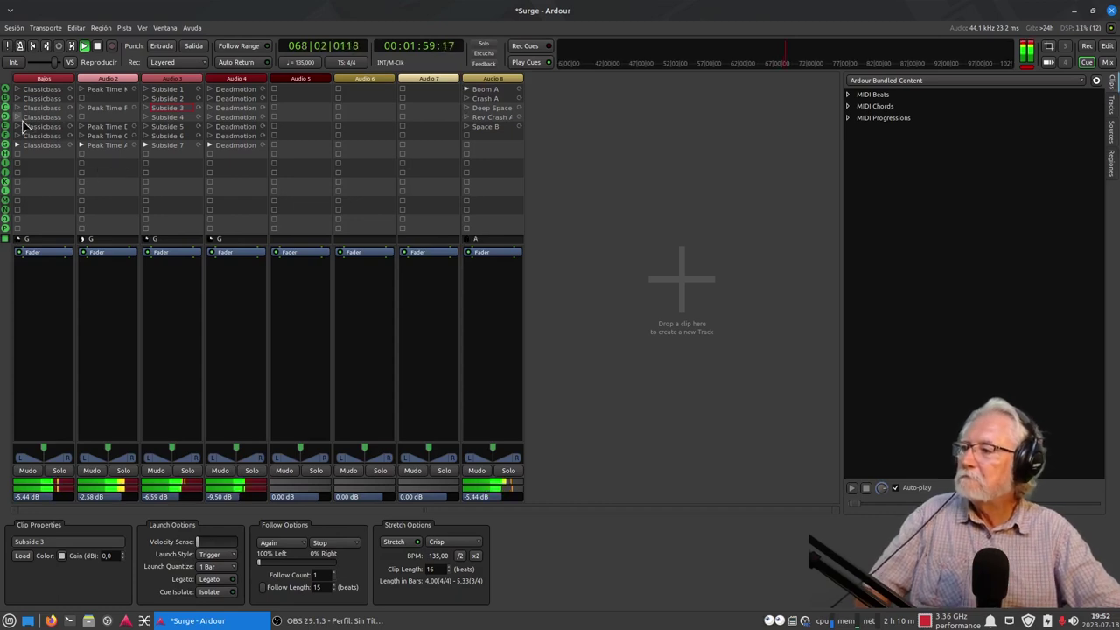
left_click(146, 117)
left_click(210, 117)
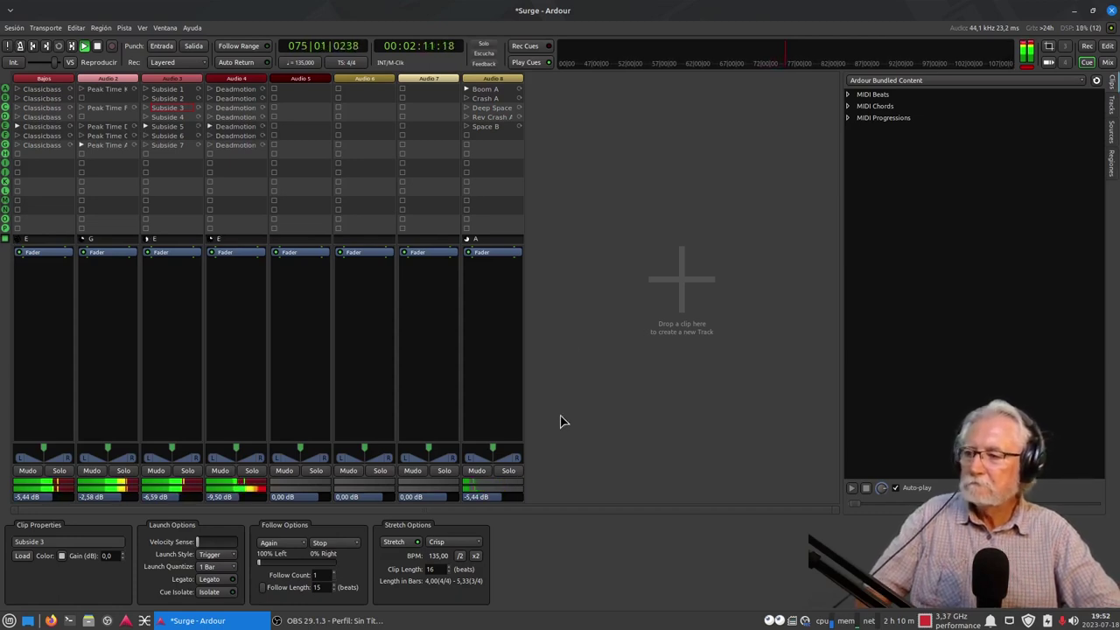
Step: Stop the clip playback and switch to the Edit view
left_click(97, 46)
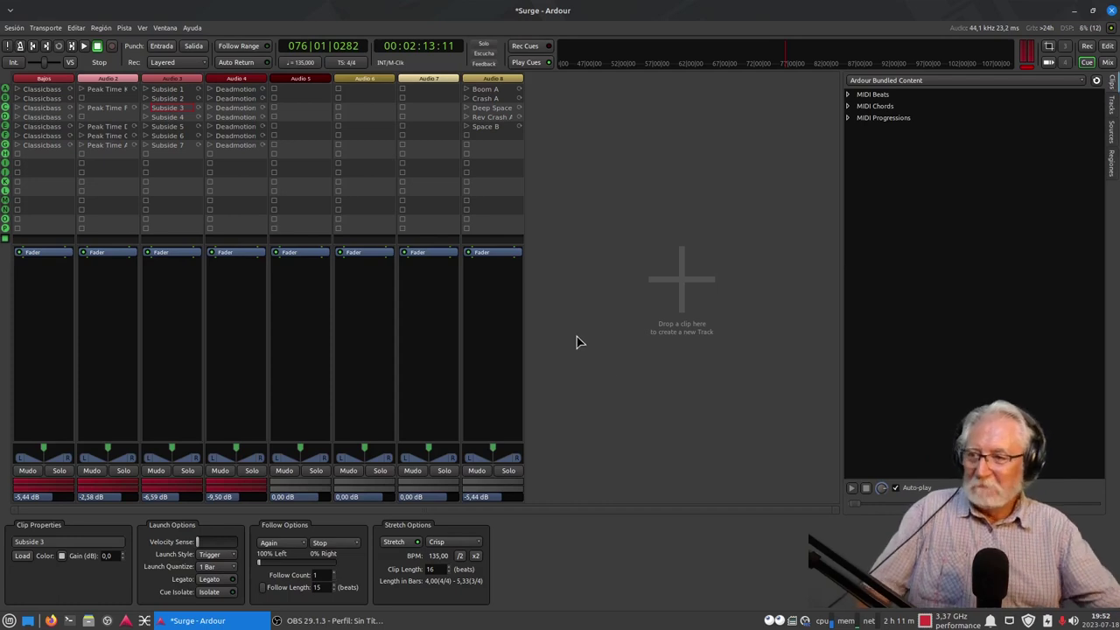
left_click(1107, 46)
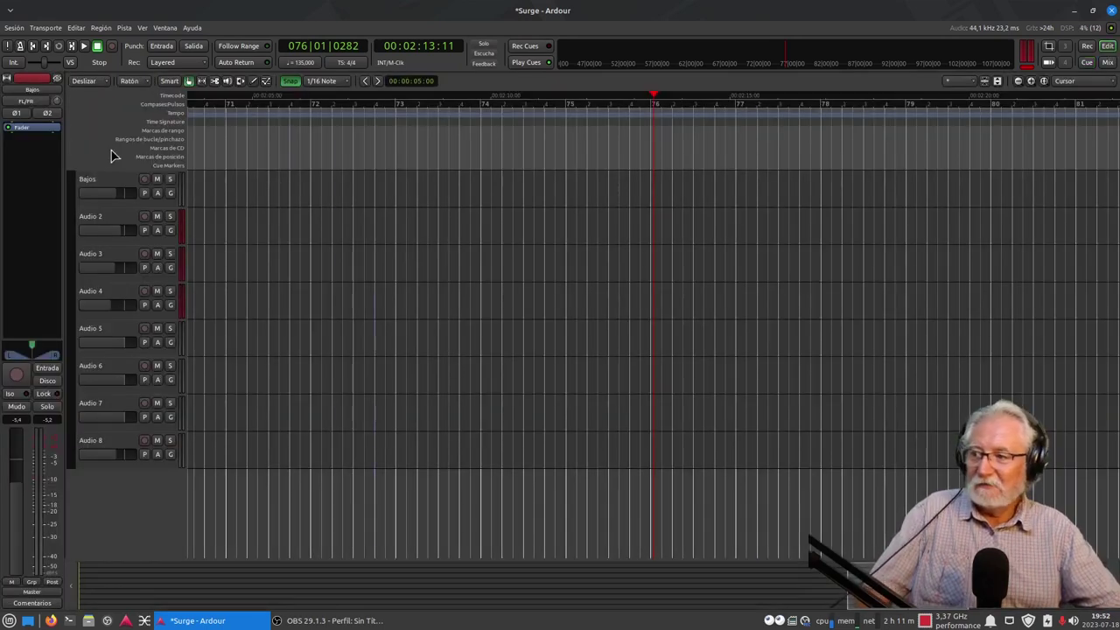
left_click(1086, 62)
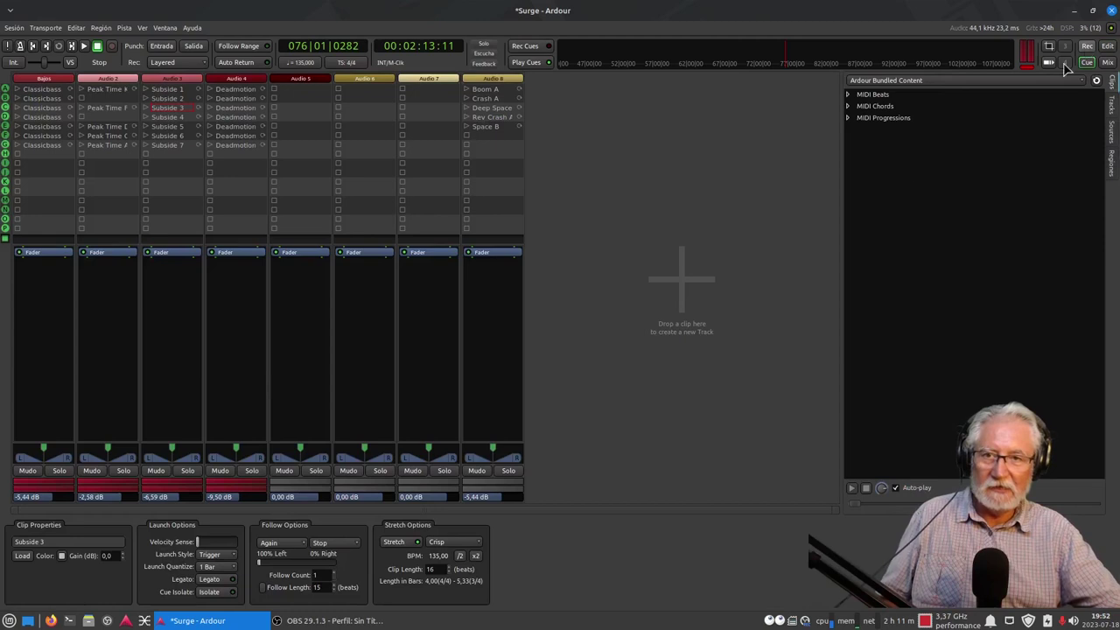
double_click(671, 281)
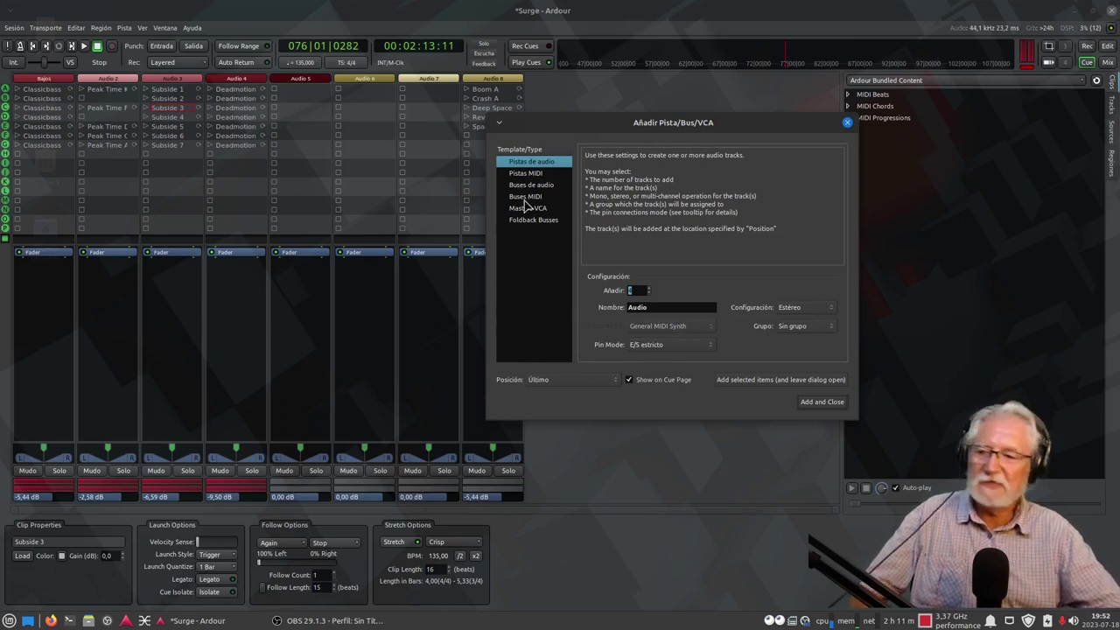
left_click(847, 122)
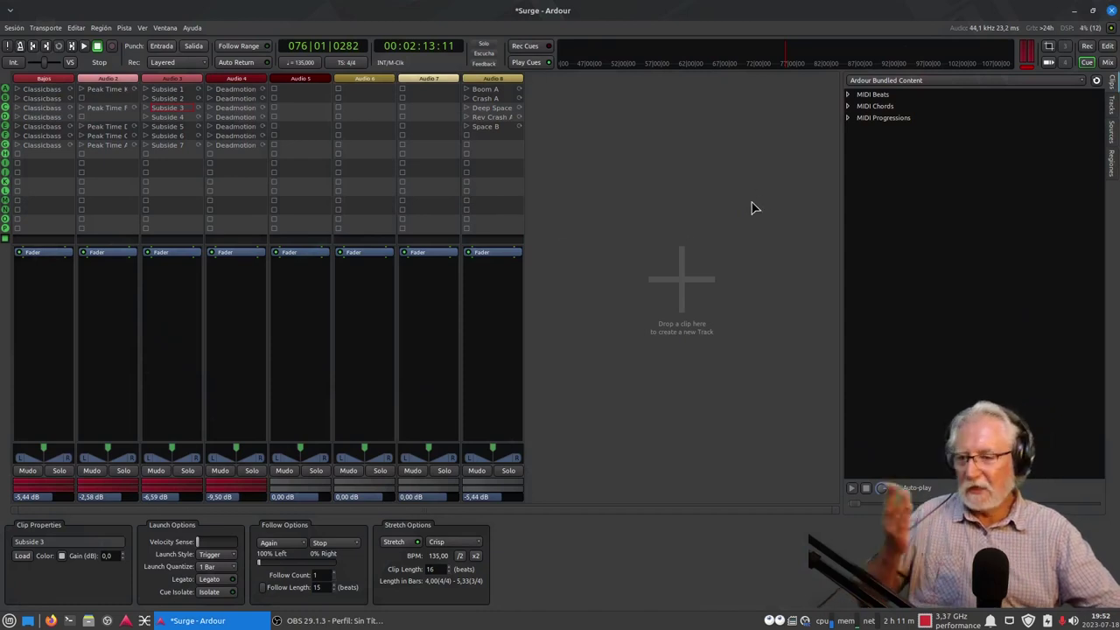
Step: Switch to the Edit view and return the playhead to the start of the session
left_click(1106, 45)
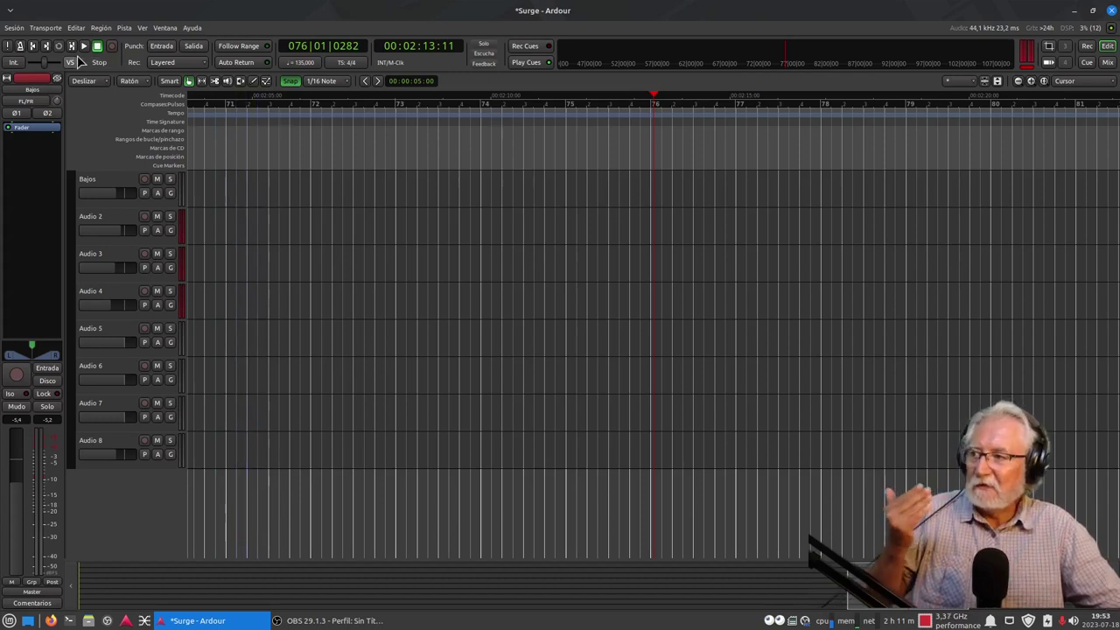
left_click(33, 47)
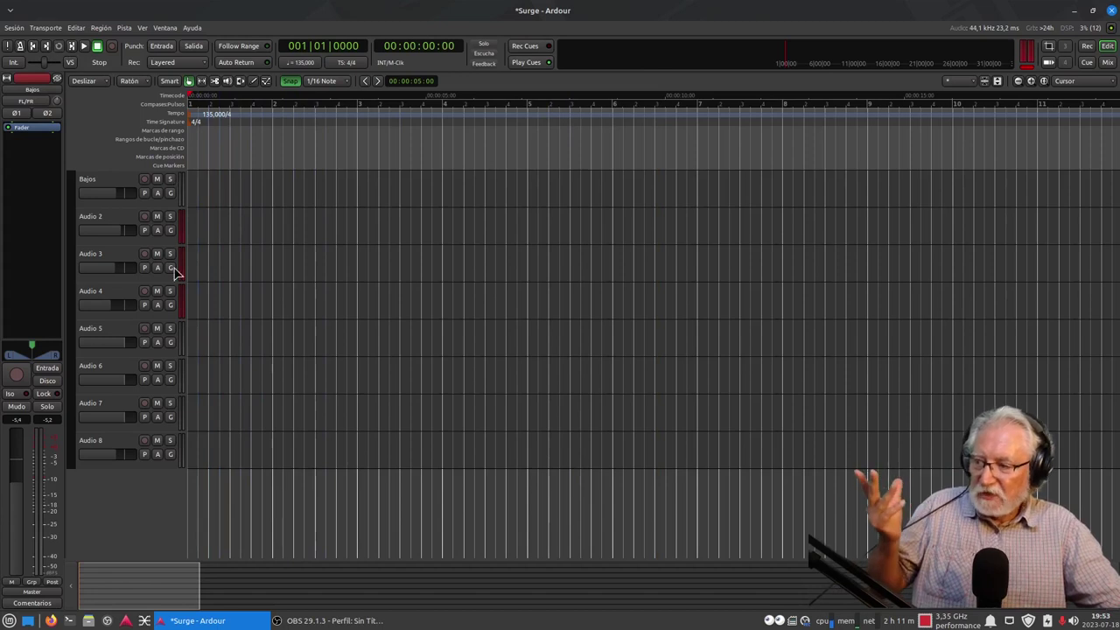
Step: From the Cue view, open the preferences and enable Generic MIDI as a control surface
left_click(1086, 62)
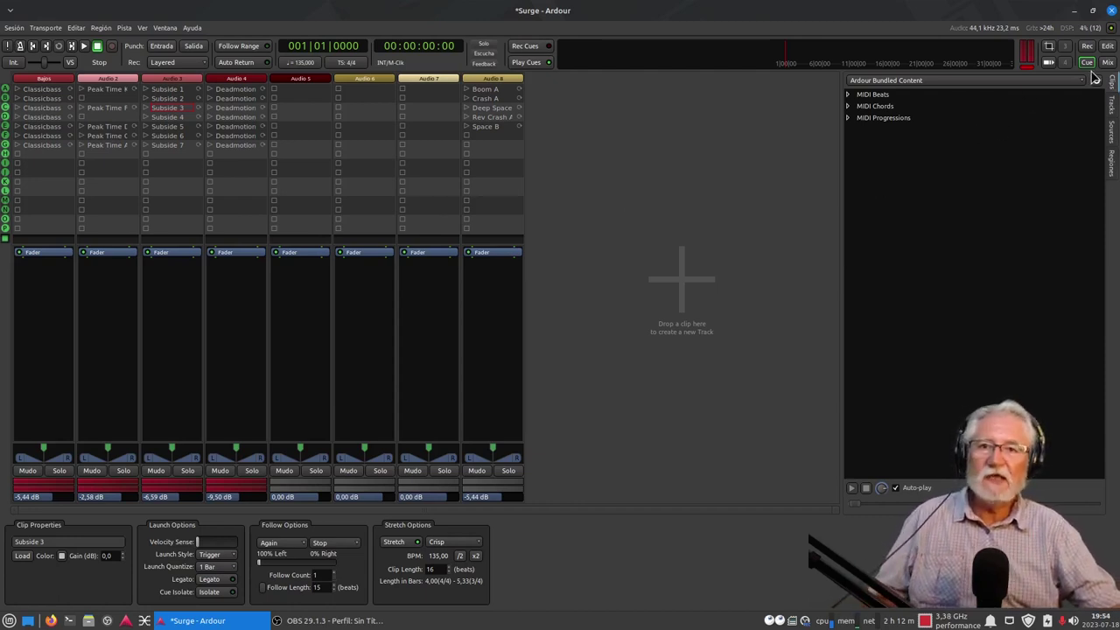
left_click(14, 28)
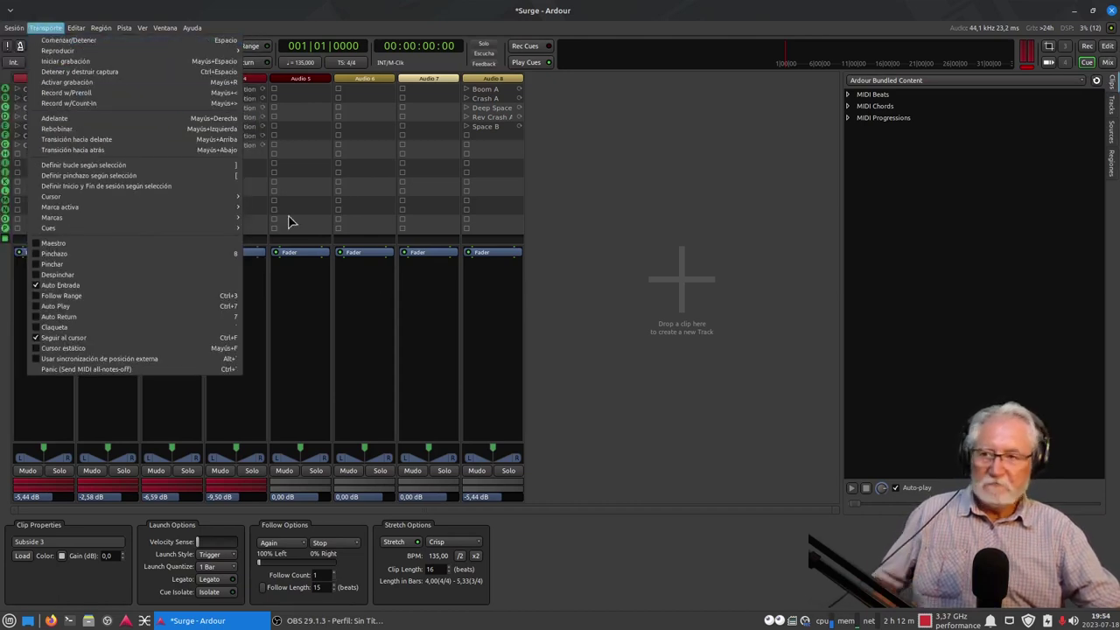
mouse_move(45, 28)
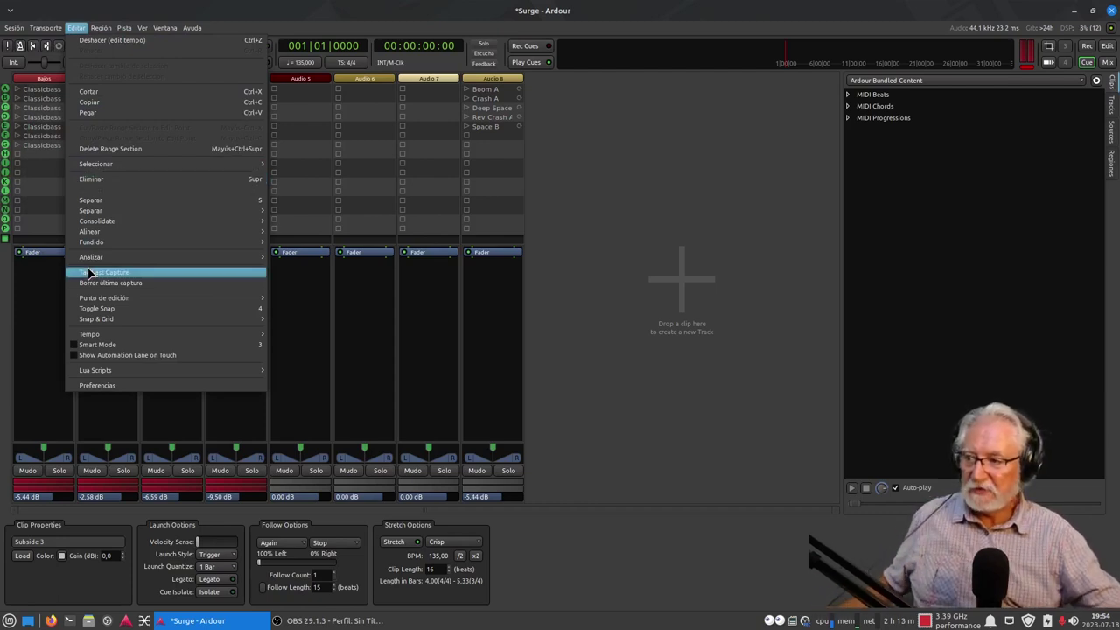
left_click(112, 389)
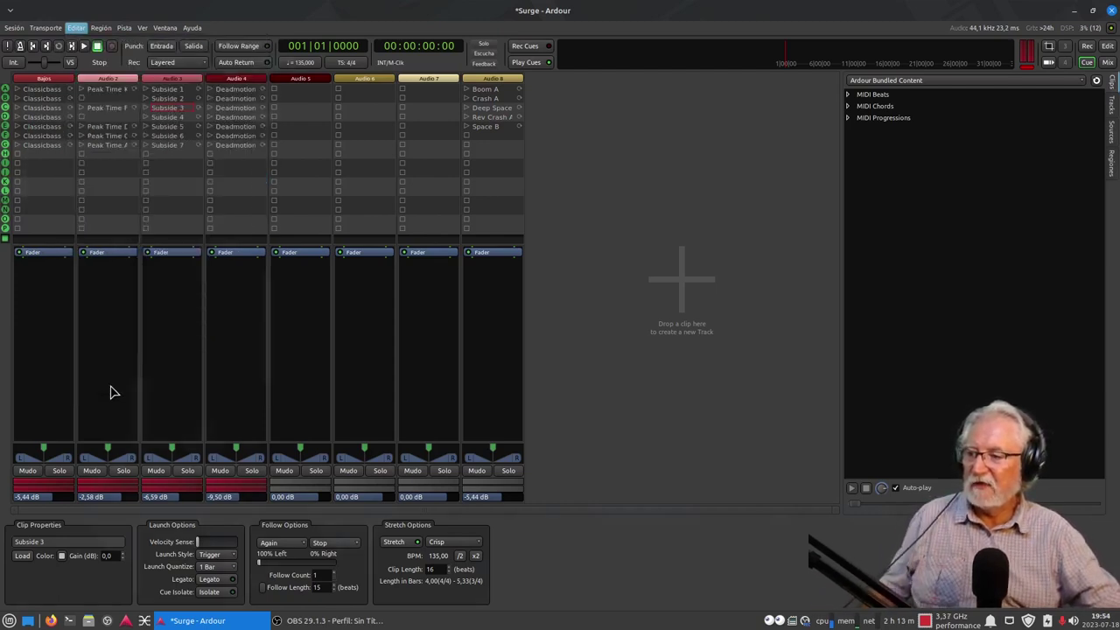
left_click_drag(665, 69, 652, 109)
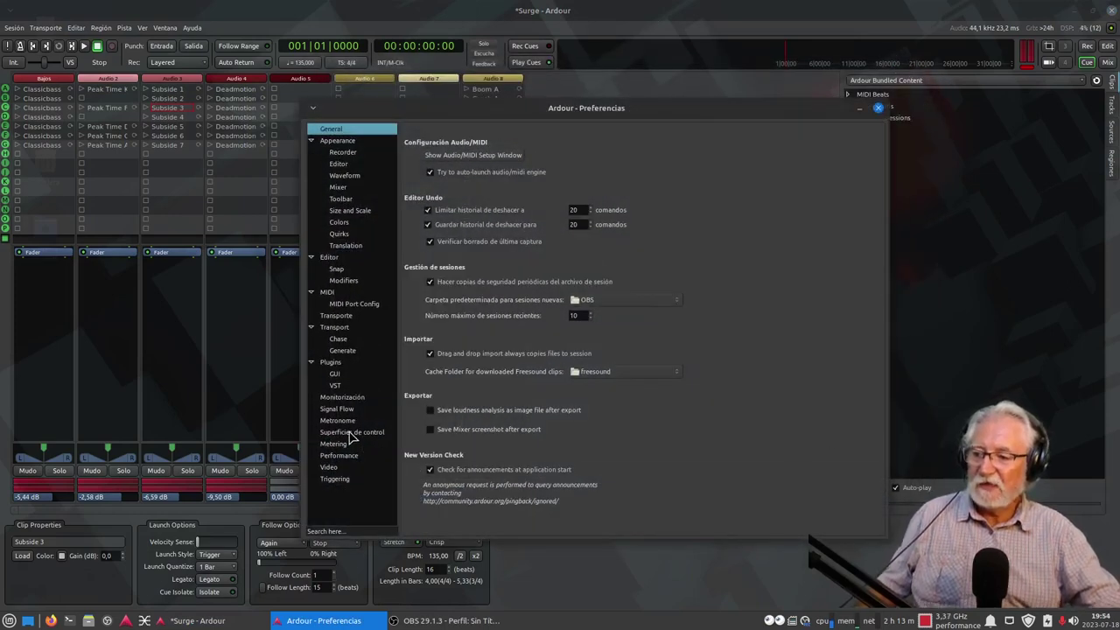
left_click(351, 433)
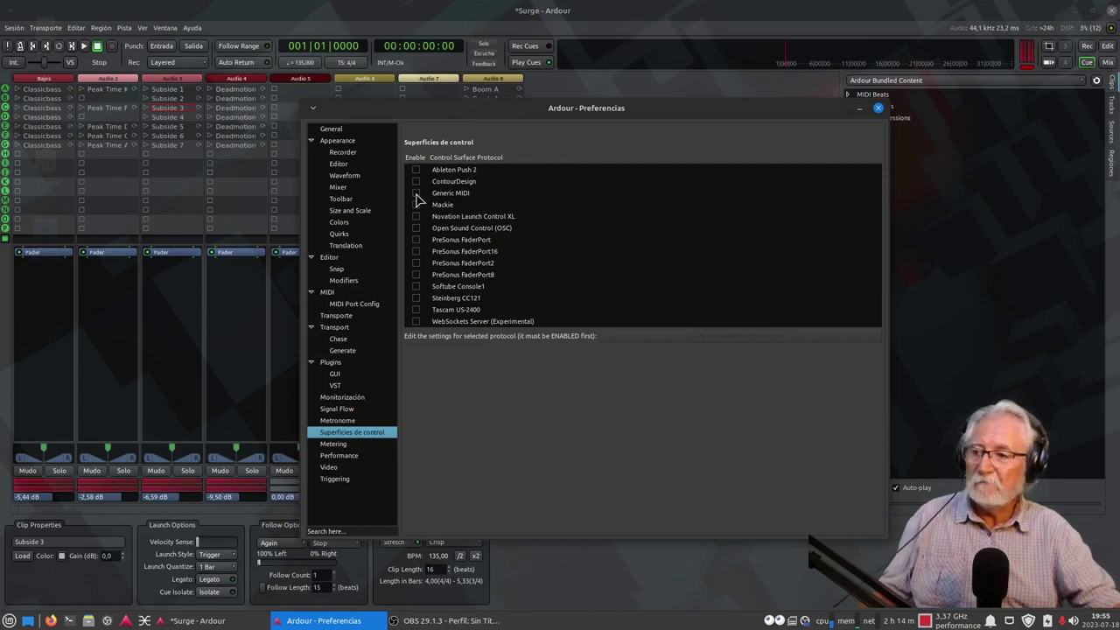
left_click(415, 193)
Step: In the Generic MIDI protocol settings, assign incoming MIDI to the Launchpad Mini's capture_0 port and outgoing MIDI to its playback_0 port
left_click(726, 340)
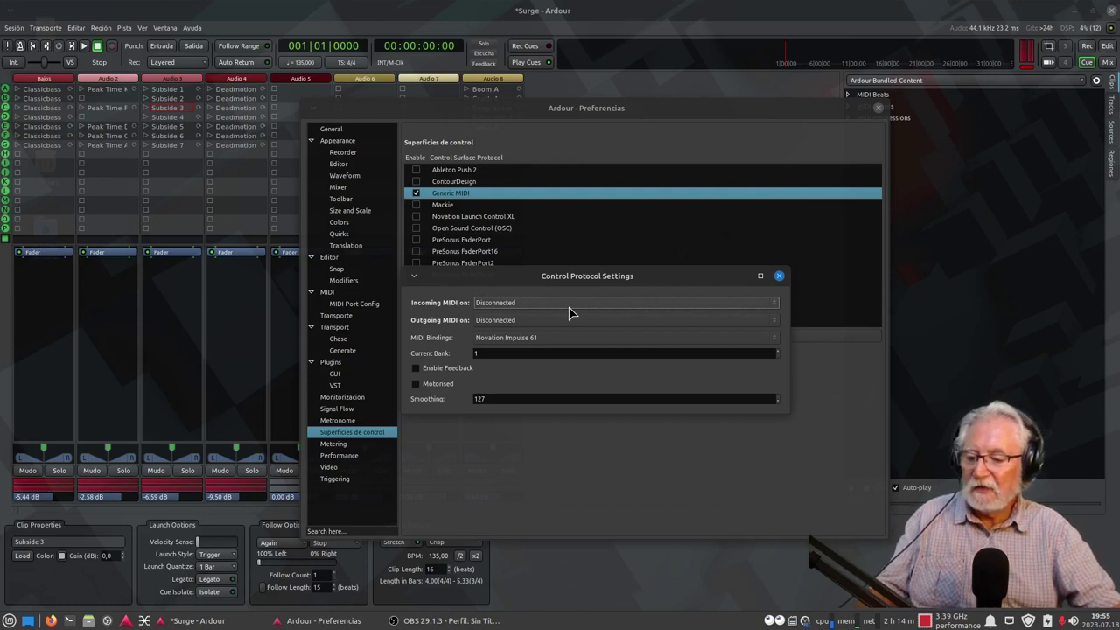
left_click(516, 304)
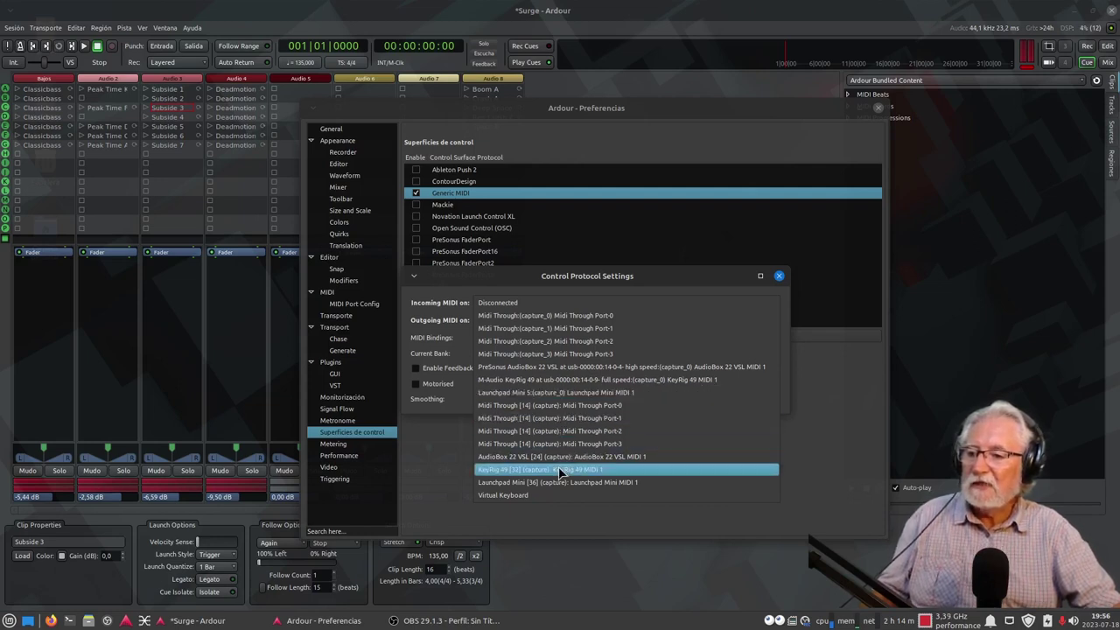
left_click(548, 396)
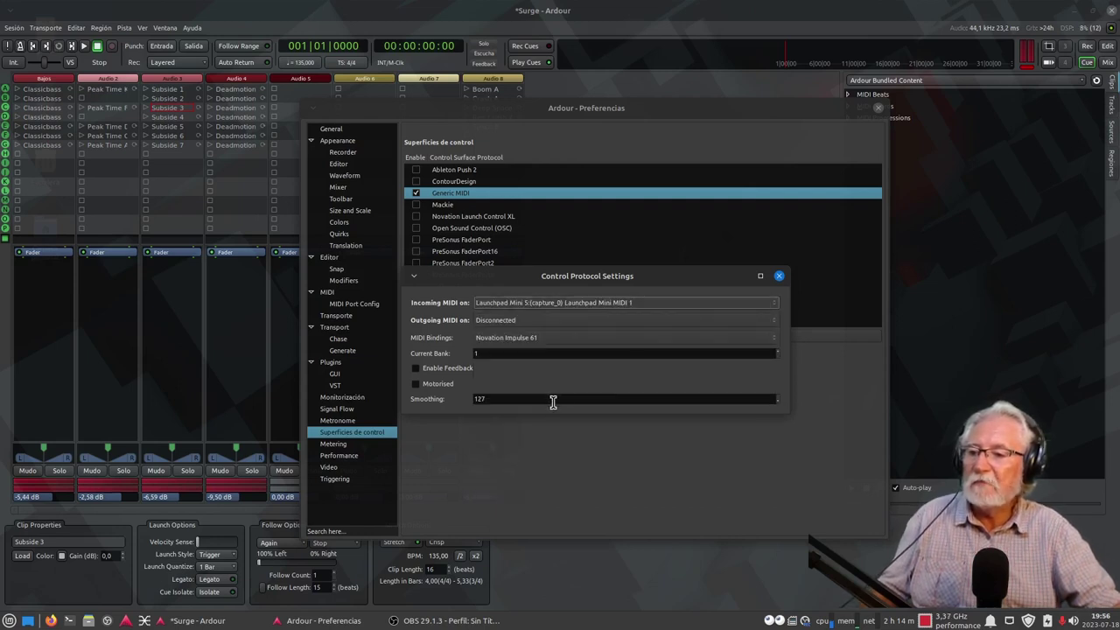
left_click(516, 322)
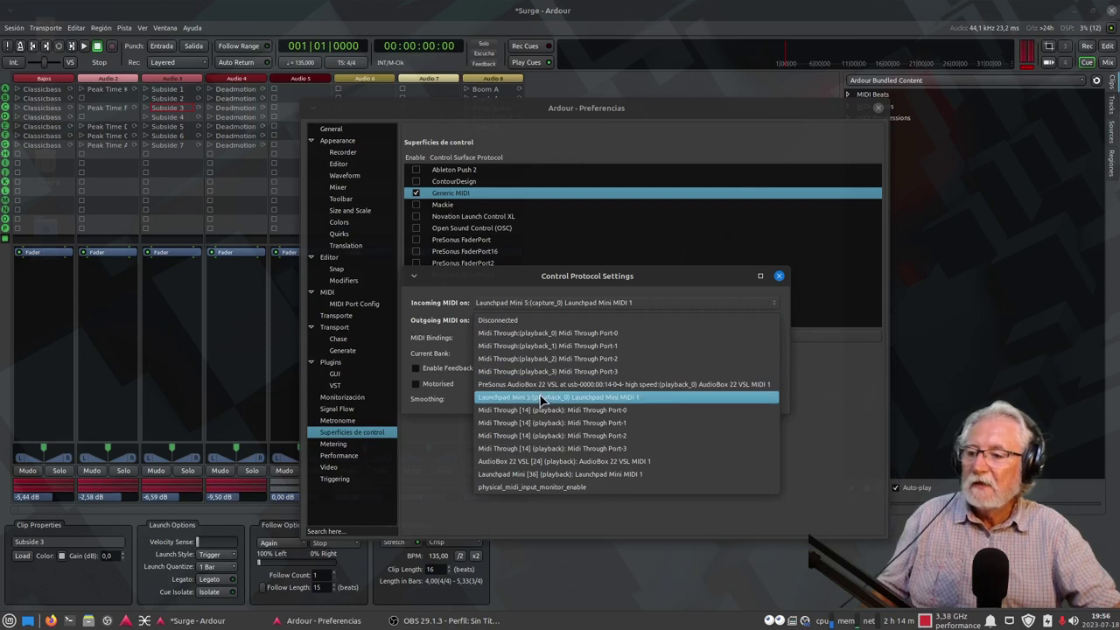
left_click(588, 399)
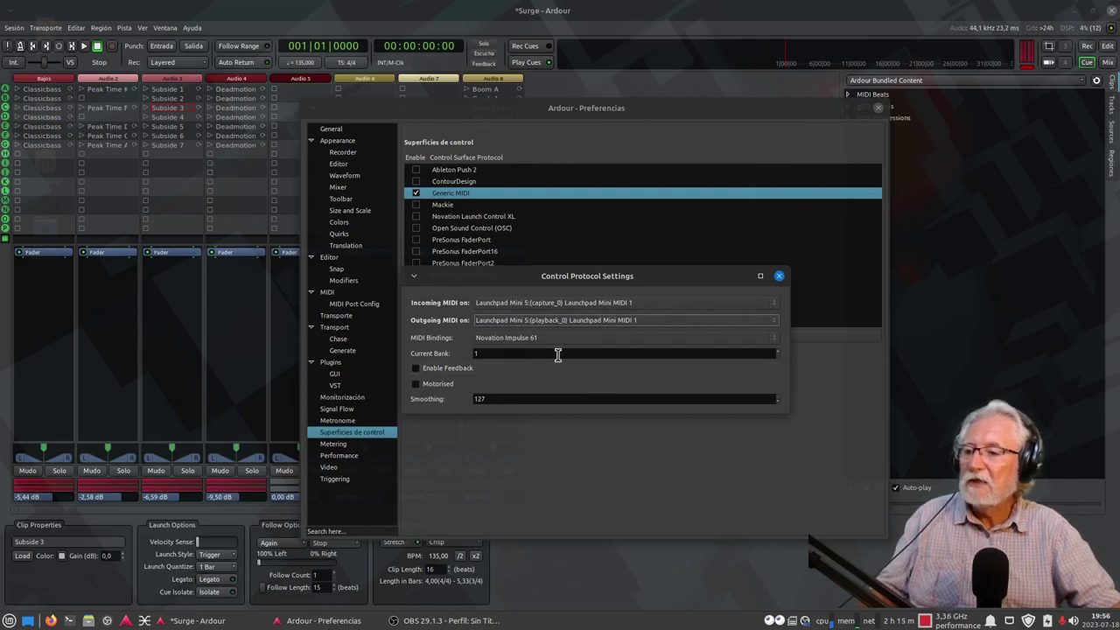
Step: Set the Generic MIDI bindings to Novation Launch Control XL and smoothing to 127, and close the protocol settings
left_click(731, 340)
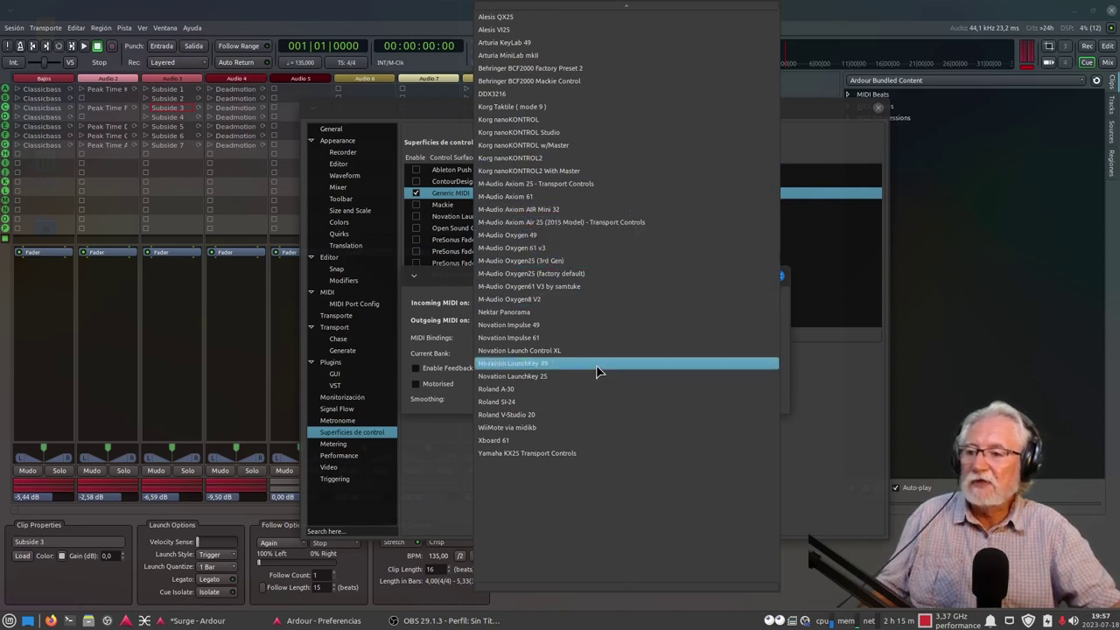
left_click(545, 351)
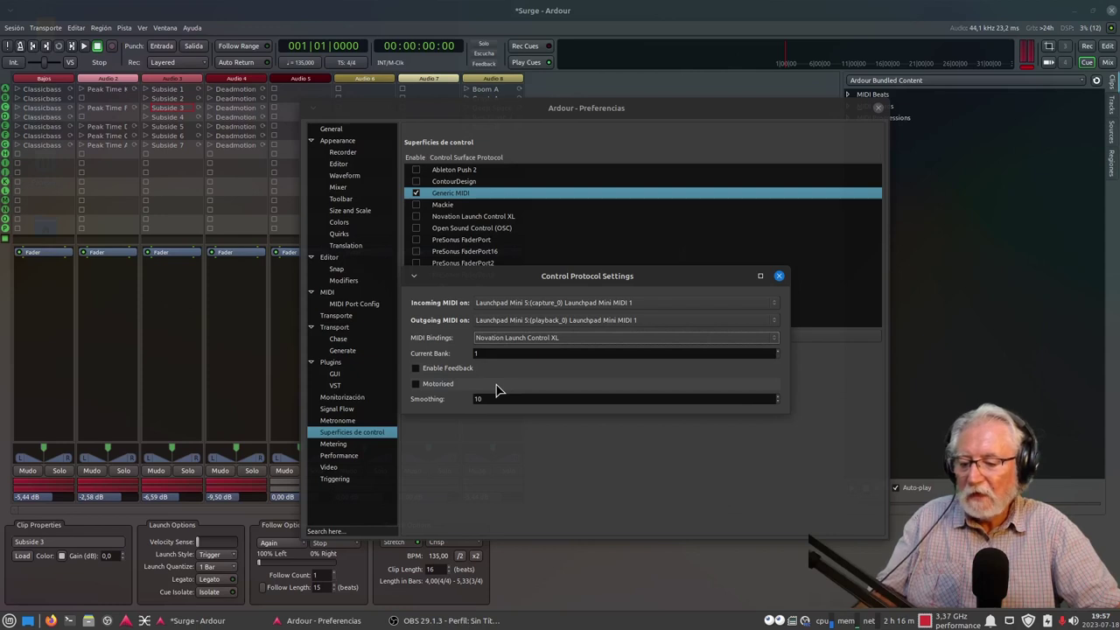
left_click(737, 399)
left_click_drag(747, 399, 431, 398)
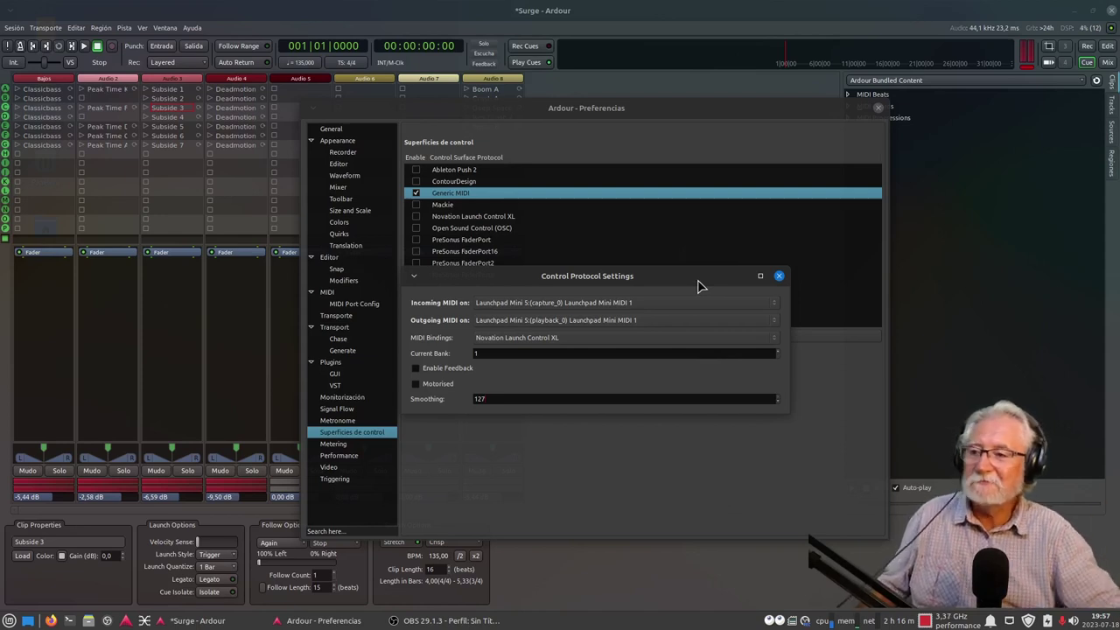
left_click(780, 277)
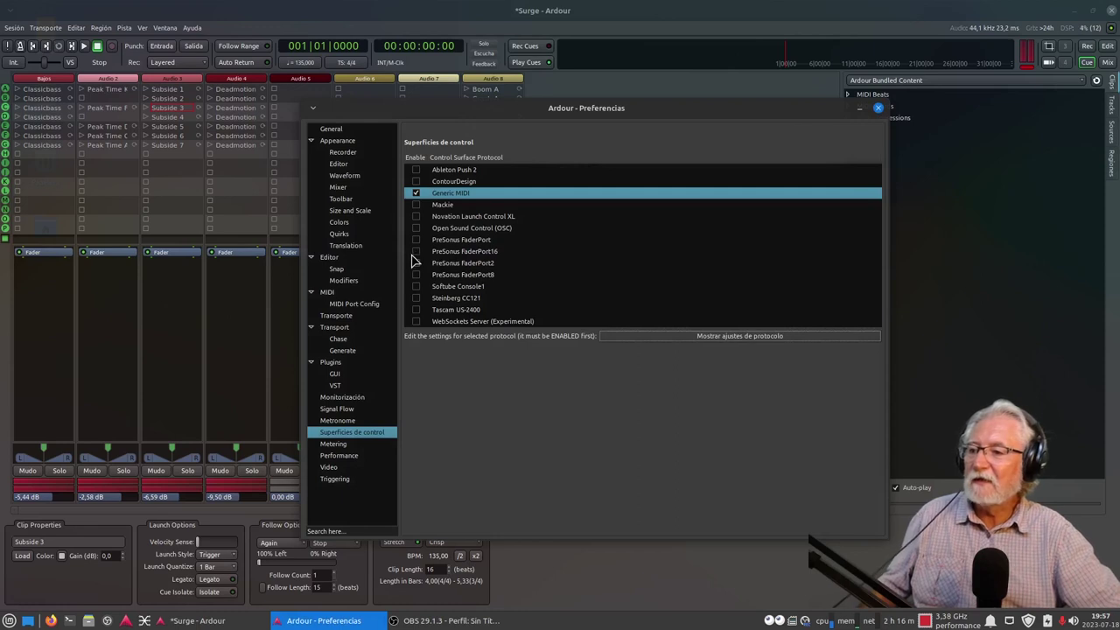
Step: Examine the MIDI port configuration and the control surface list in the preferences, and close them
left_click(361, 308)
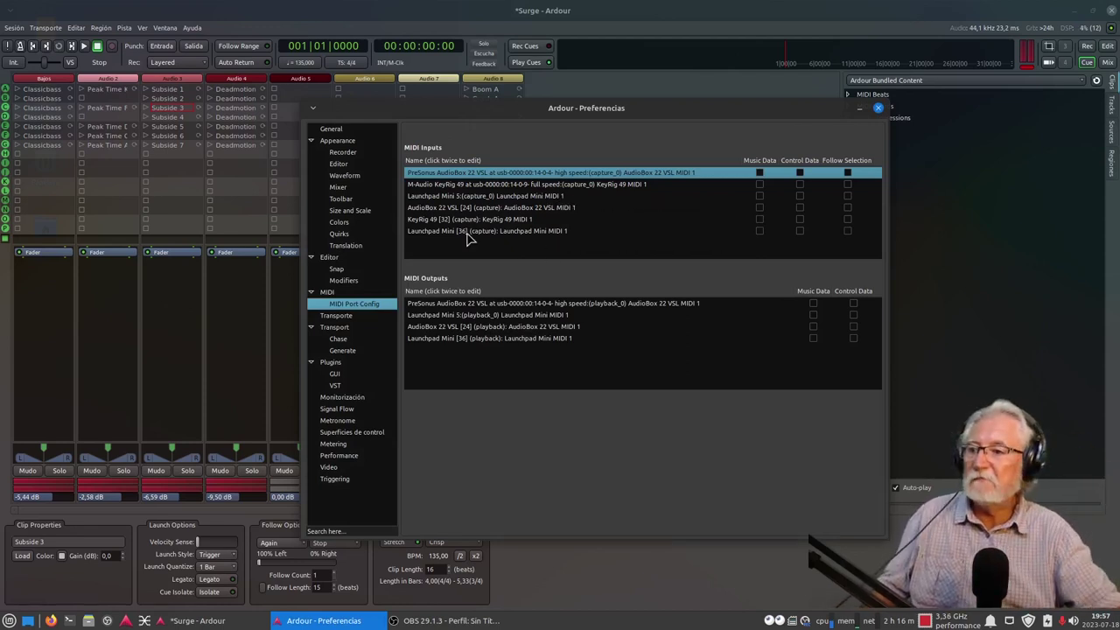
left_click(878, 107)
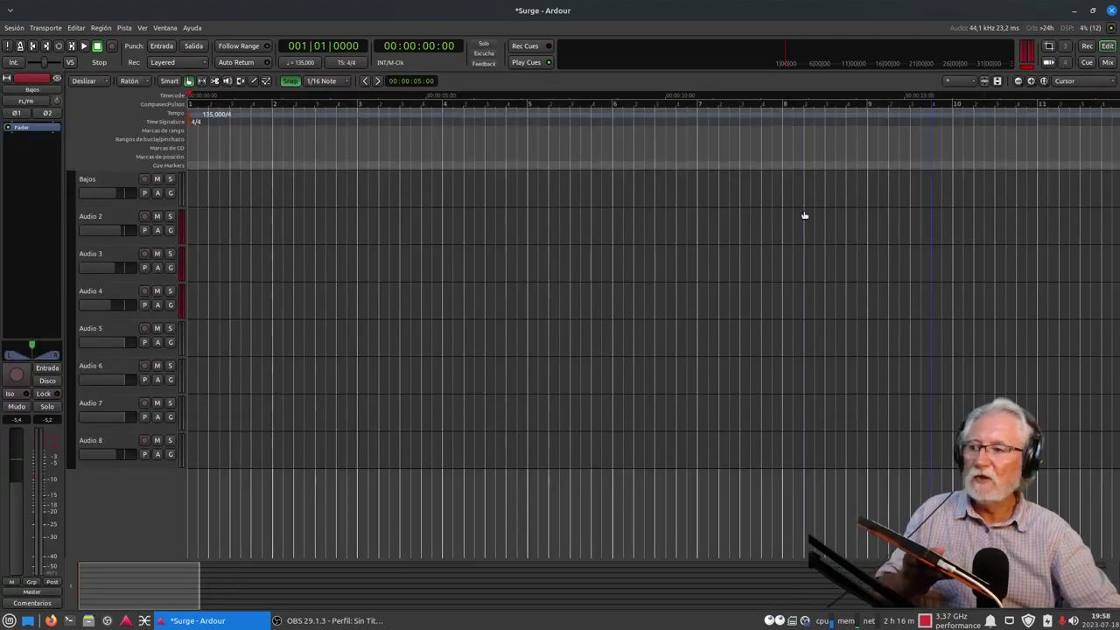
left_click(1107, 46)
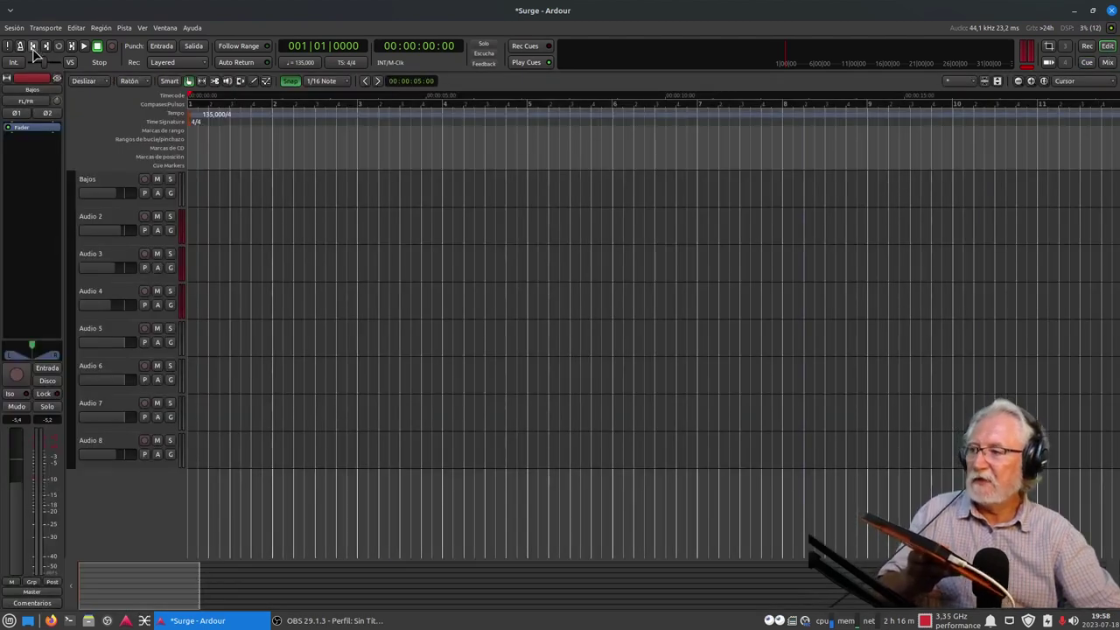
left_click(1087, 62)
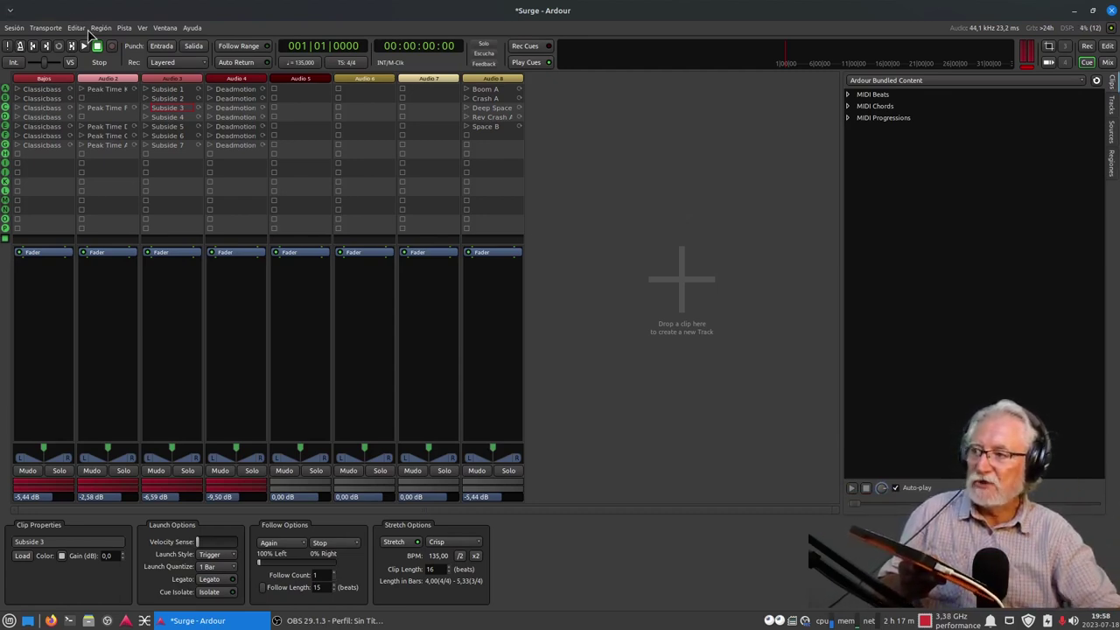
left_click(78, 28)
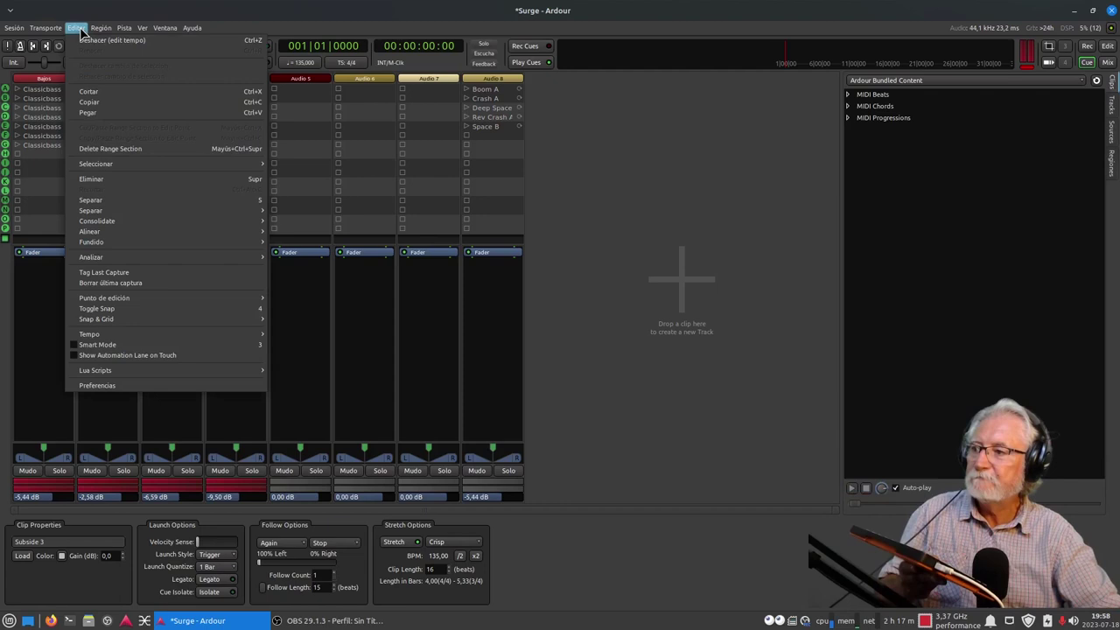
left_click(112, 386)
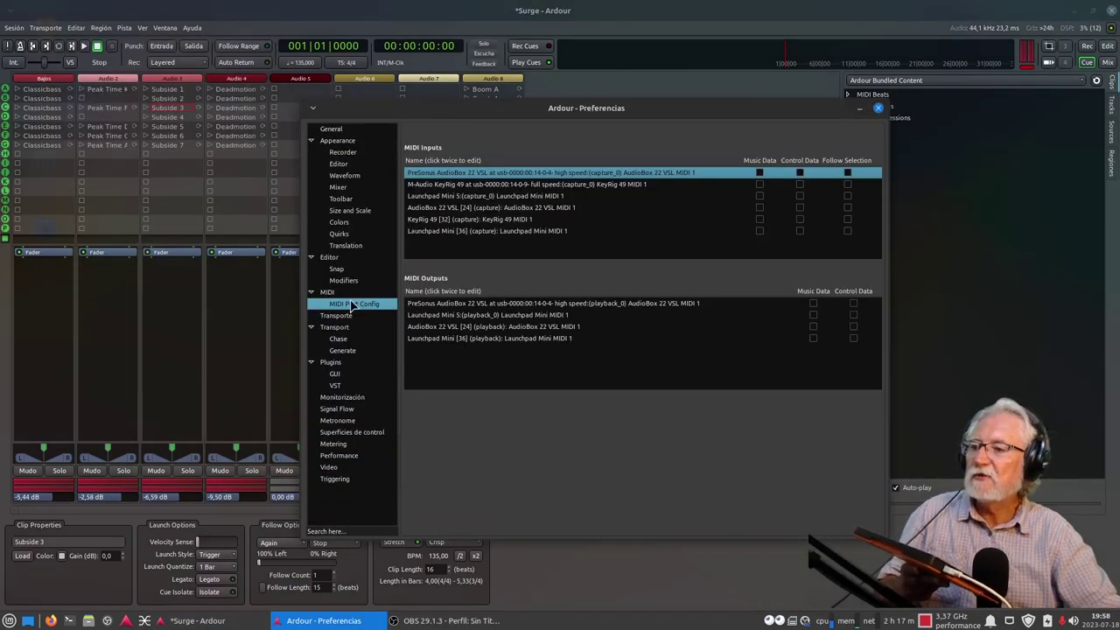
left_click(365, 432)
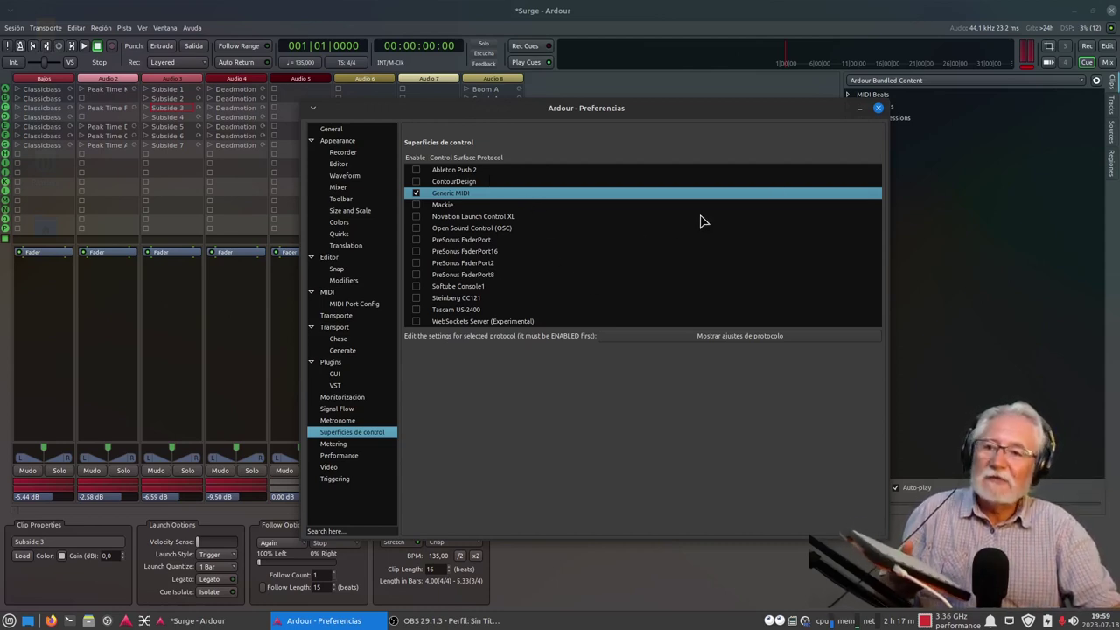
left_click(879, 108)
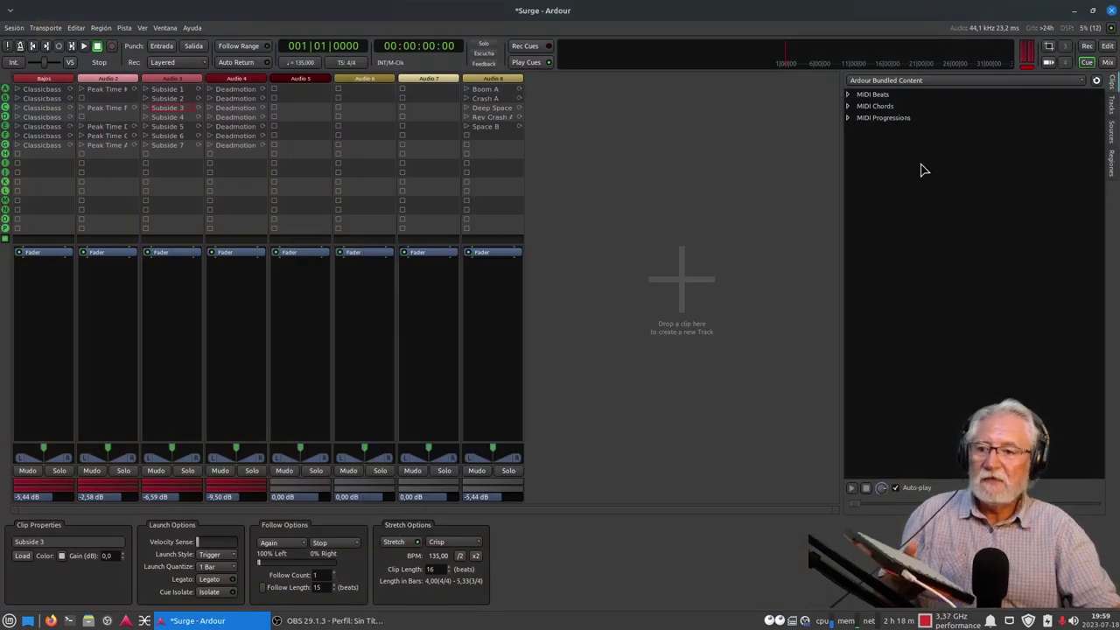
Step: In the Edit view, add four MIDI tracks with the Surge (VST3) instrument after Audio 8
left_click(1108, 46)
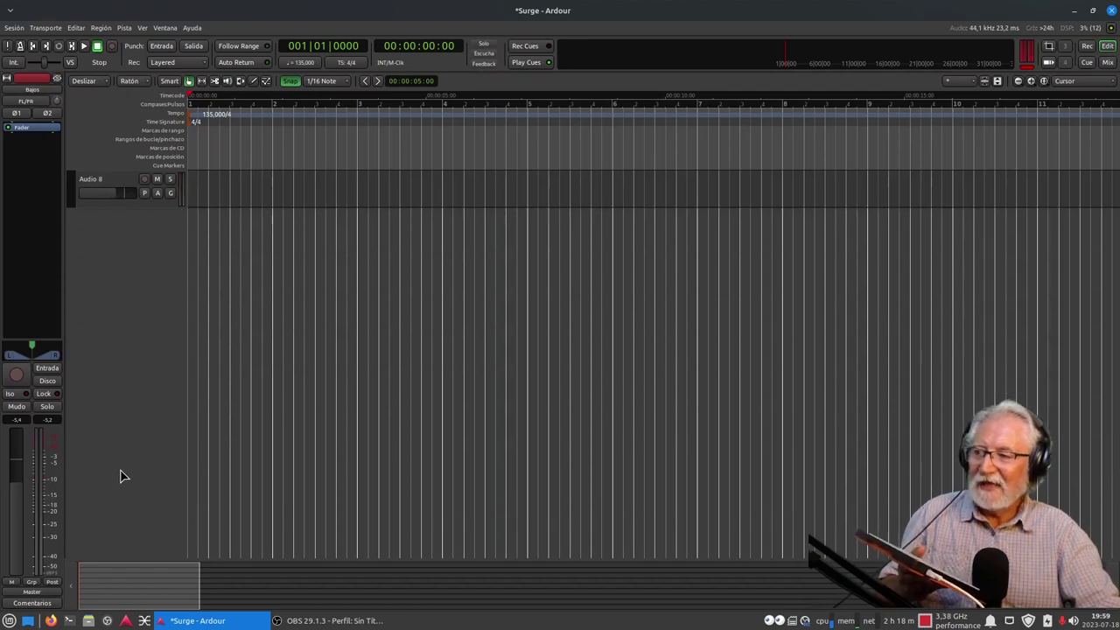
double_click(121, 249)
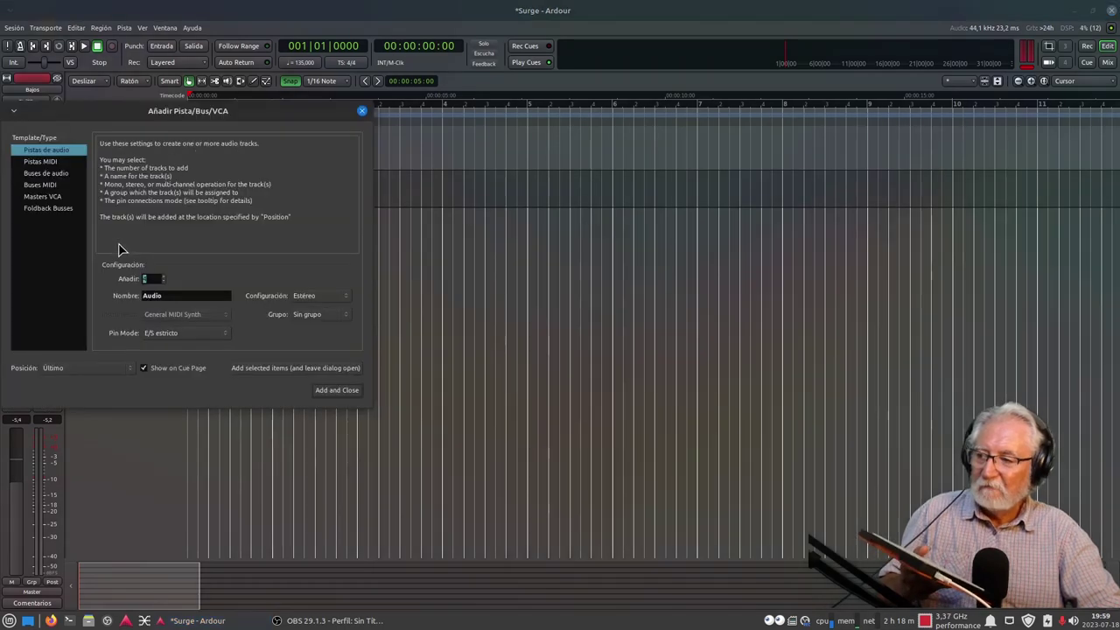
left_click(53, 161)
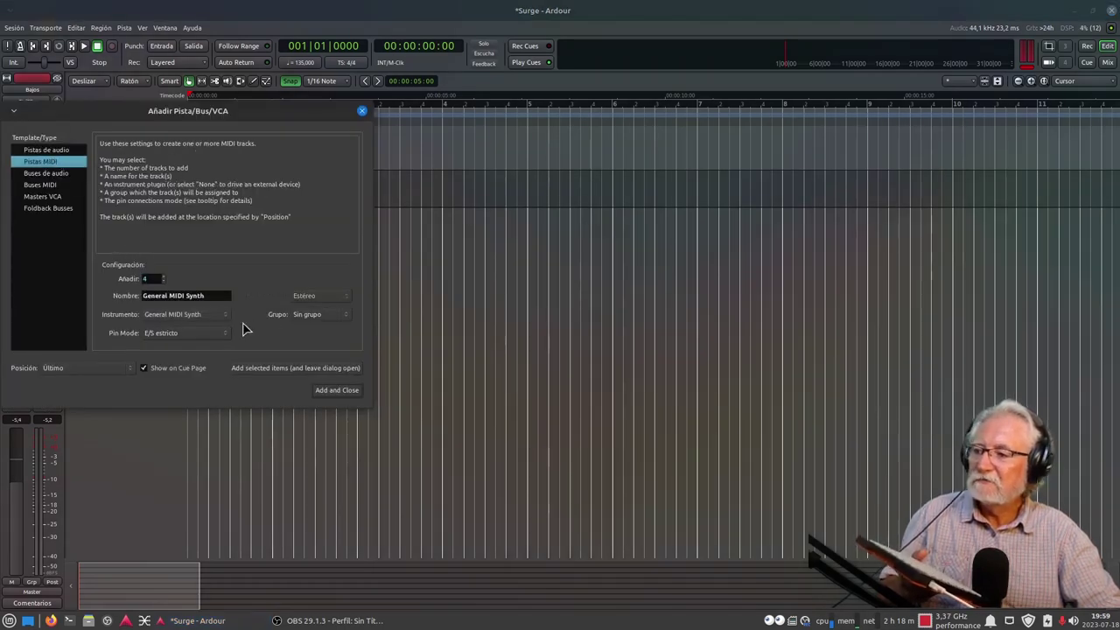
left_click(192, 316)
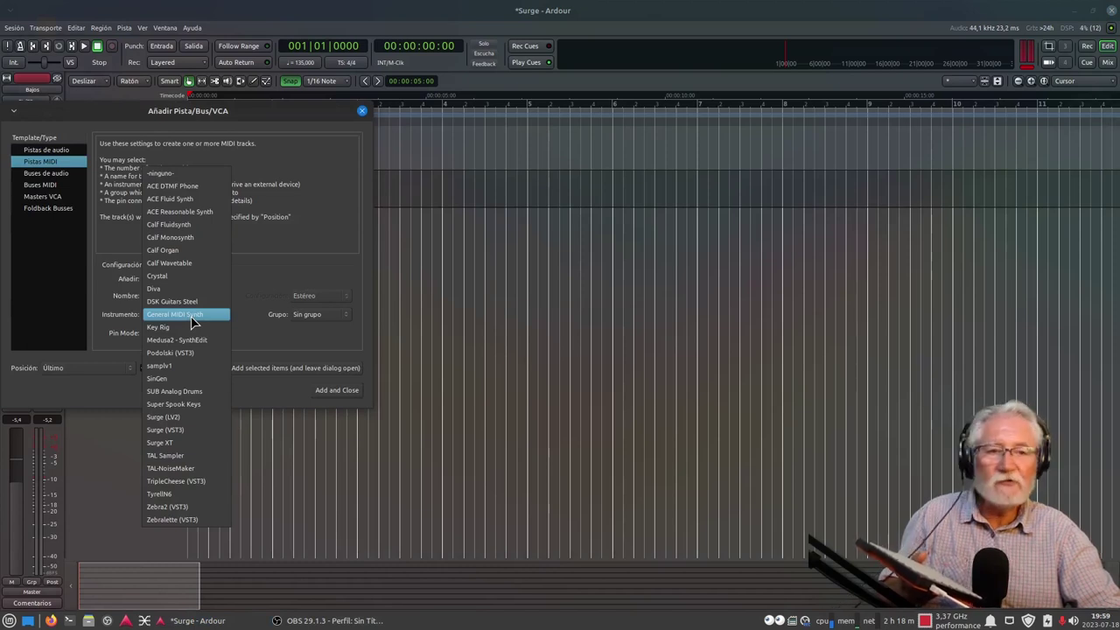
left_click(178, 429)
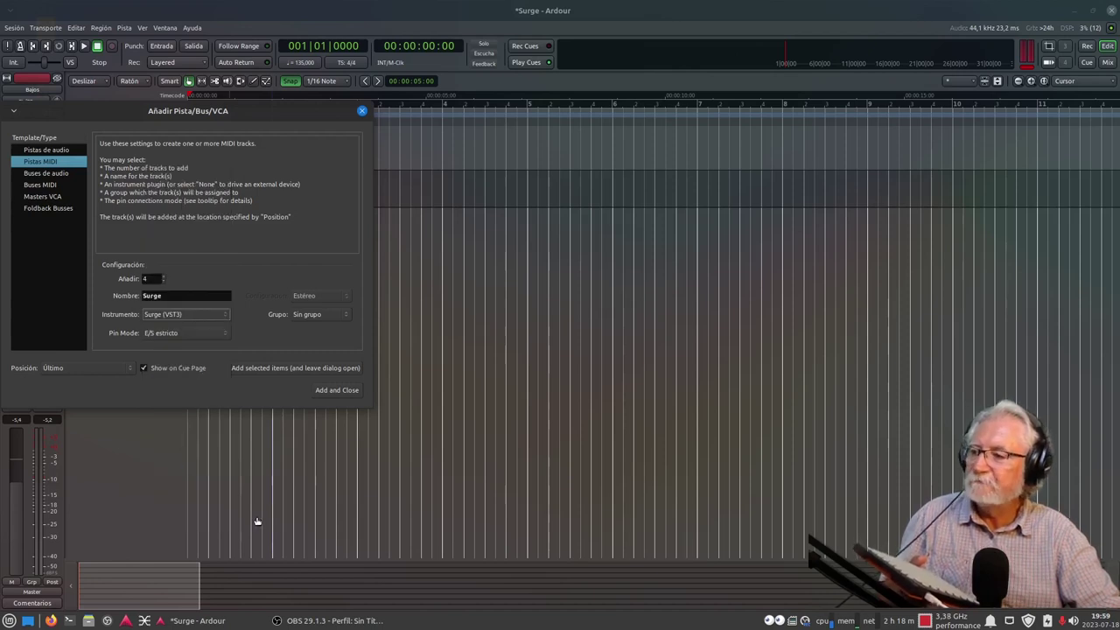
left_click(336, 391)
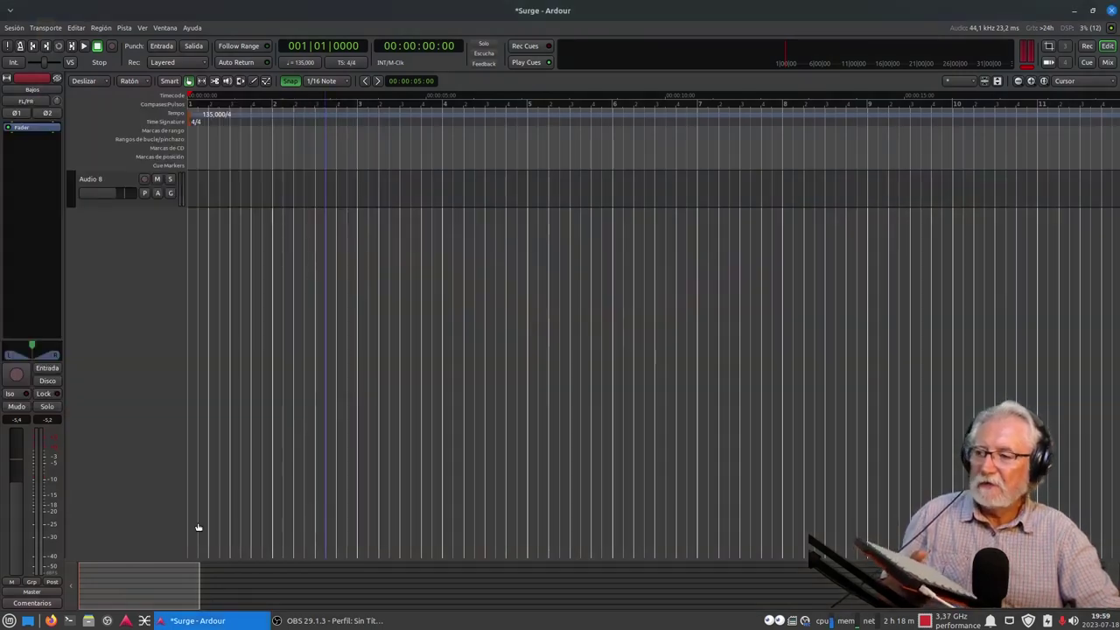
left_click(172, 566)
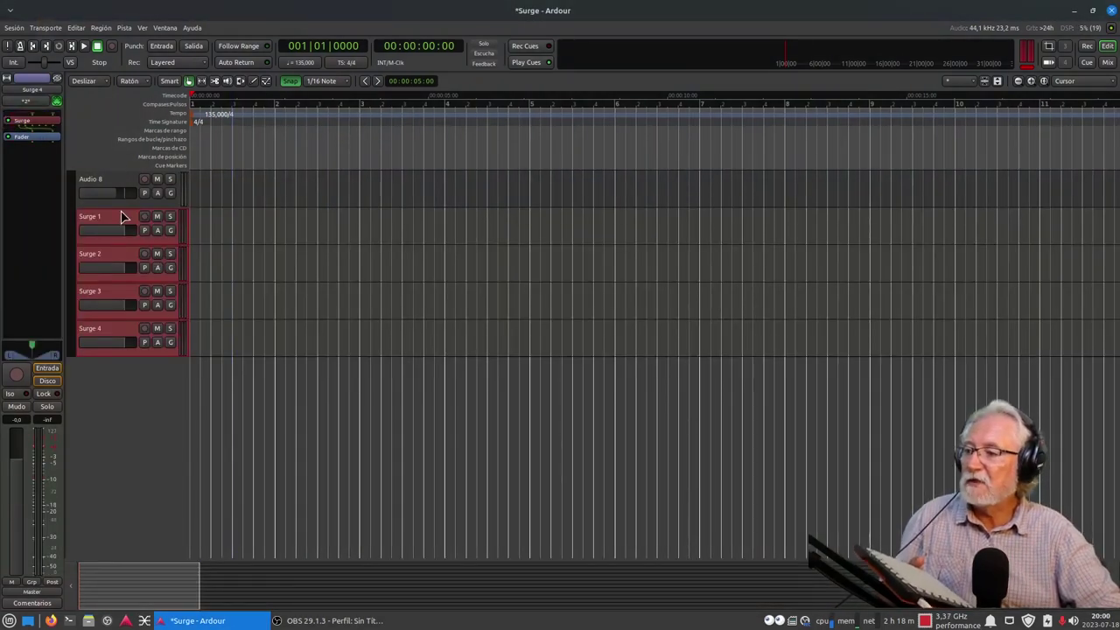
Step: Connect the Surge 4 track's MIDI input to a2j Launchpad Mini [36] (capture) and open its Surge instrument in the middle of the workspace
left_click(33, 102)
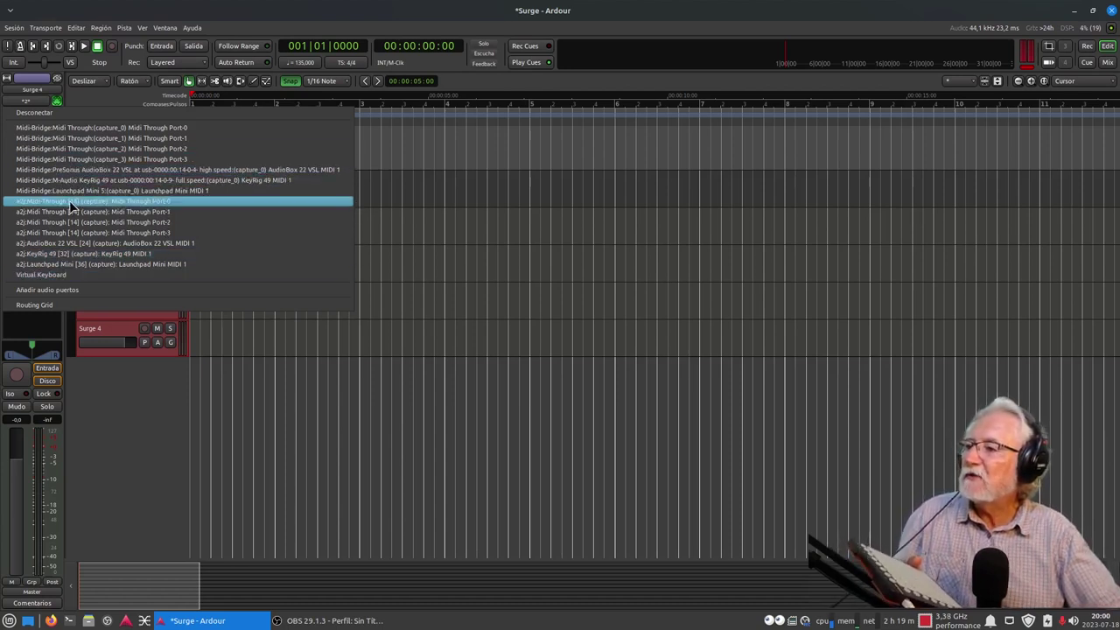
left_click(142, 265)
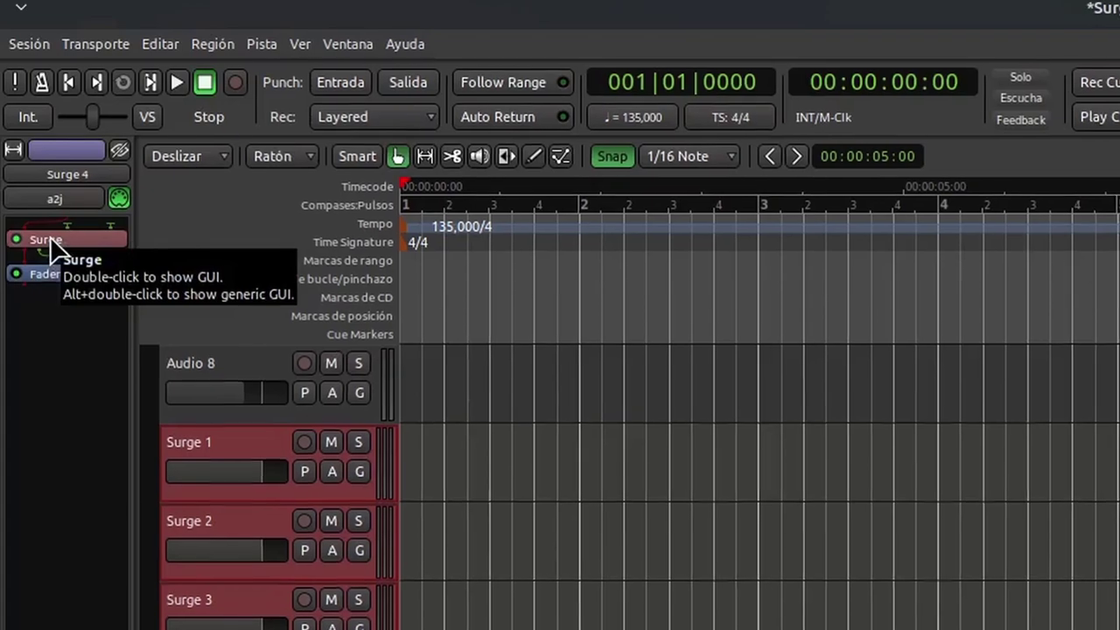
double_click(48, 242)
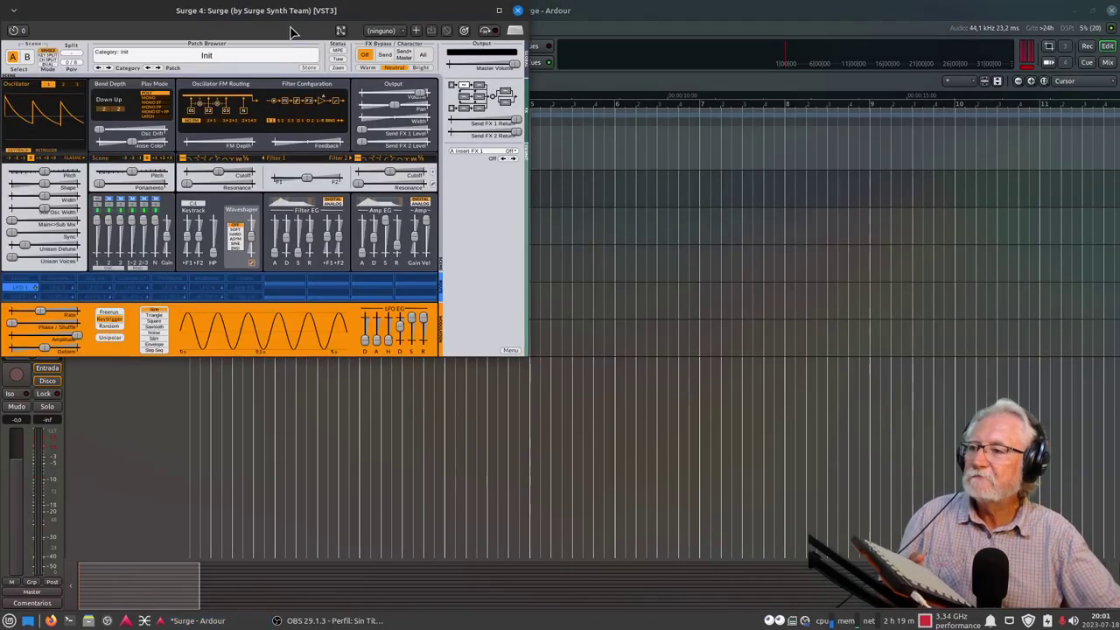
left_click_drag(259, 15, 626, 170)
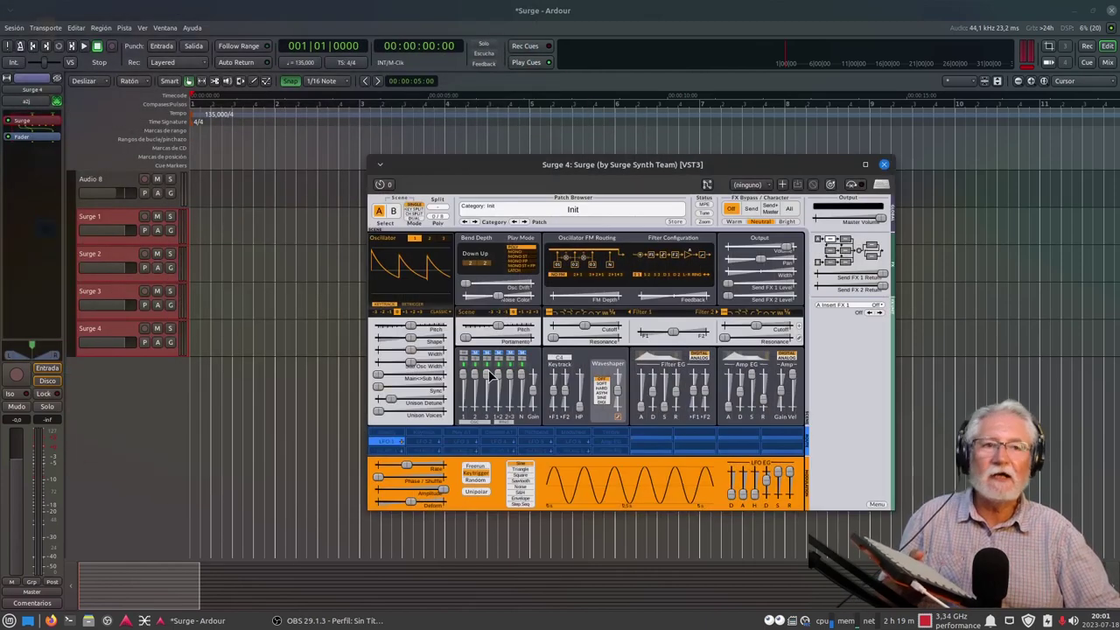
Step: Load the Delicious Square patch from Rozzer's Leads in the third-party presets into the Surge 4 instrument
left_click(470, 210)
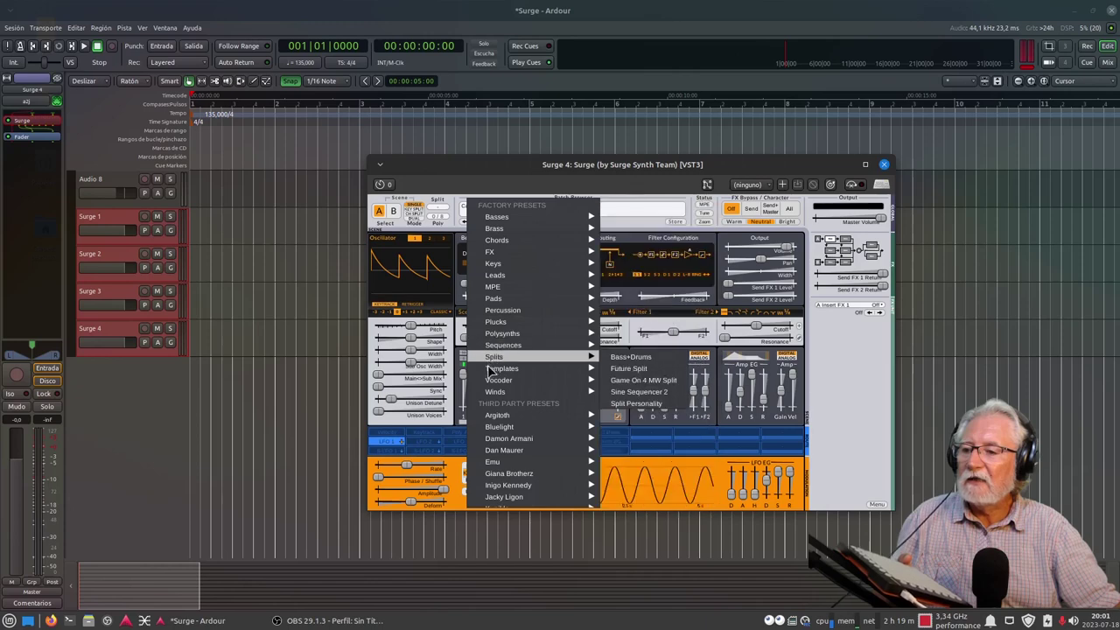
mouse_move(488, 418)
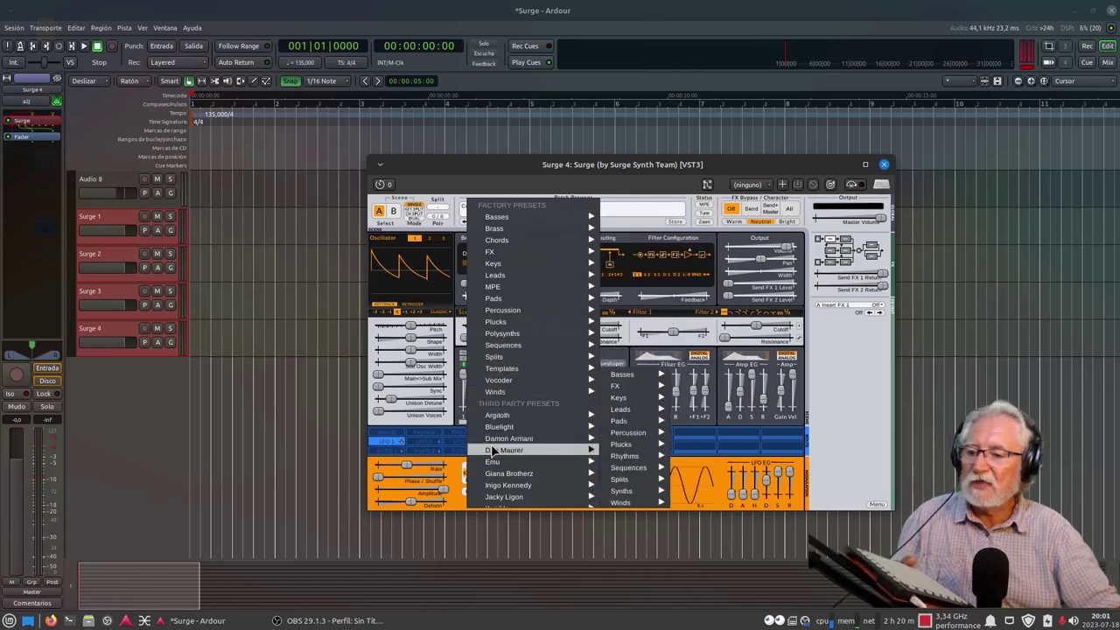
scroll(495, 464, "down", 3)
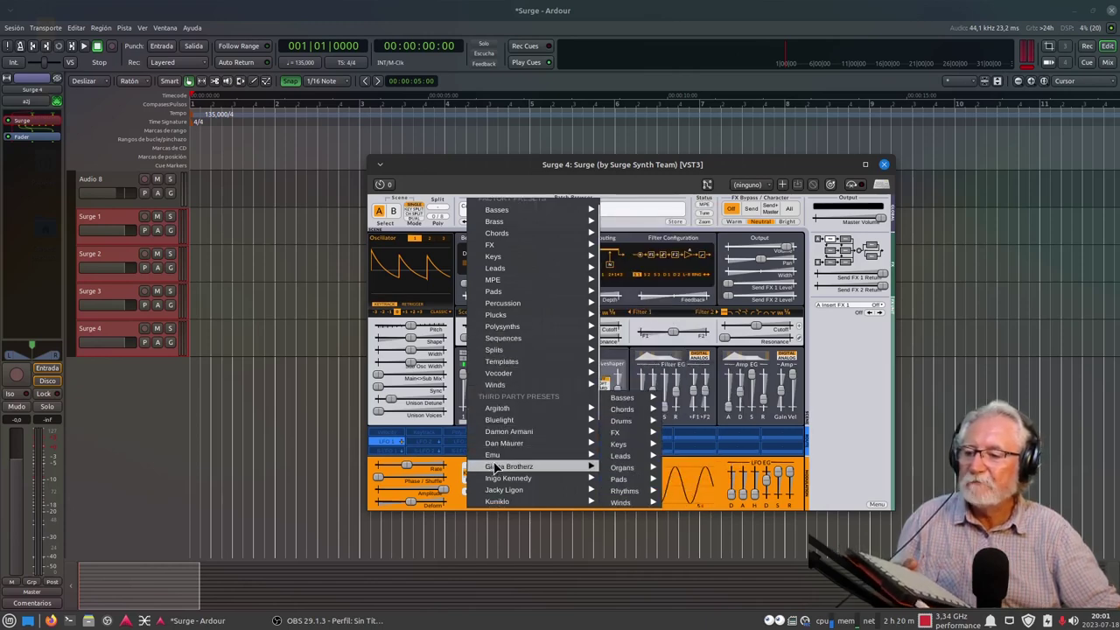
scroll(495, 468, "down", 1)
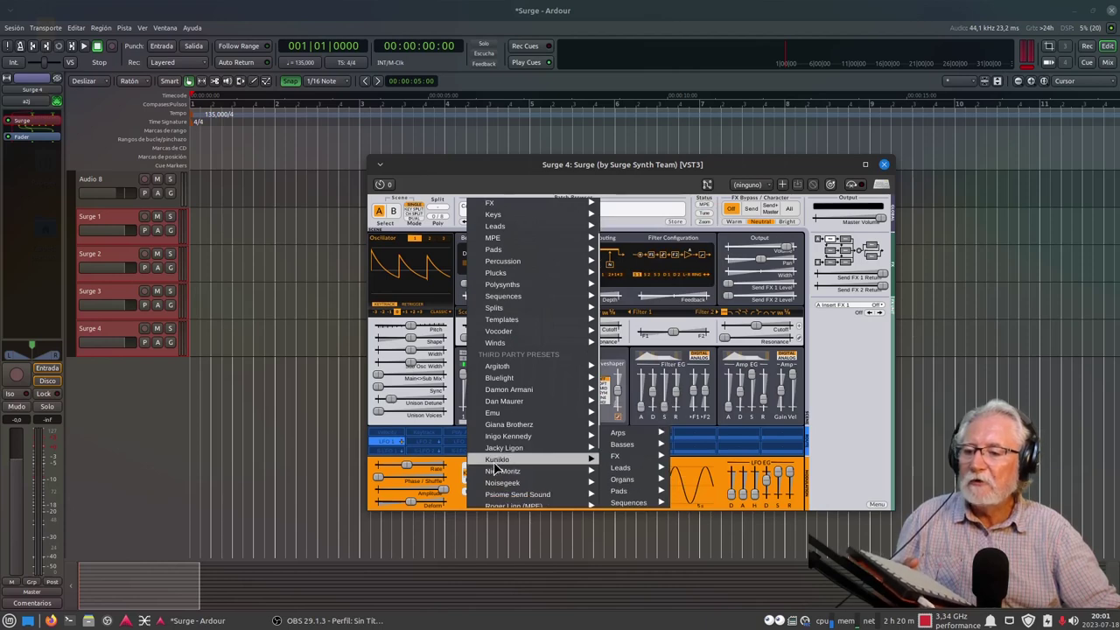
scroll(497, 470, "down", 1)
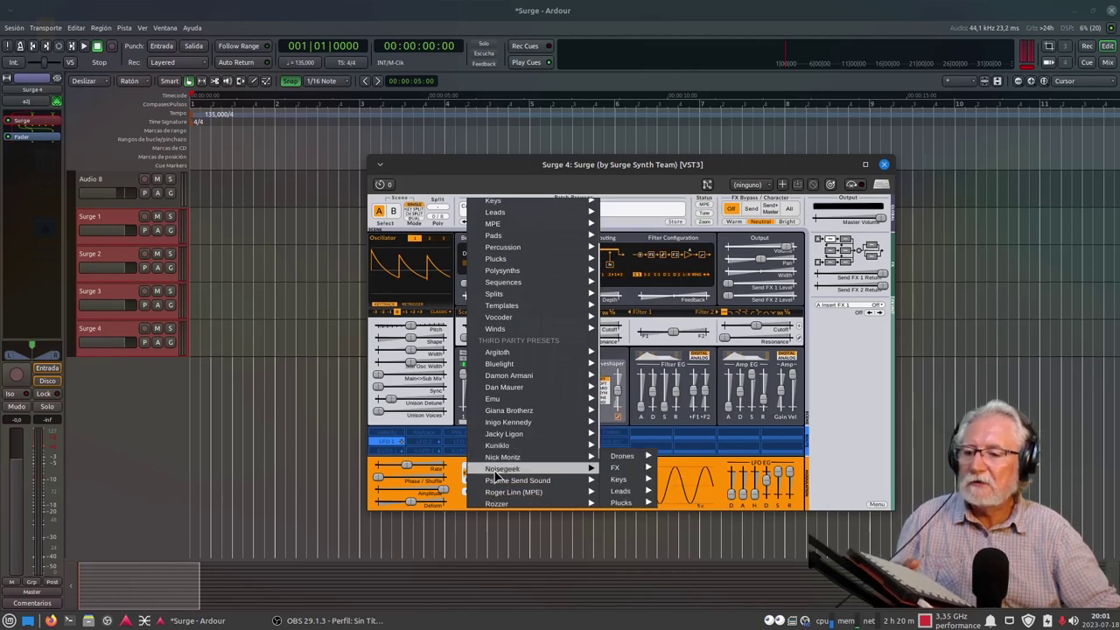
scroll(499, 490, "down", 2)
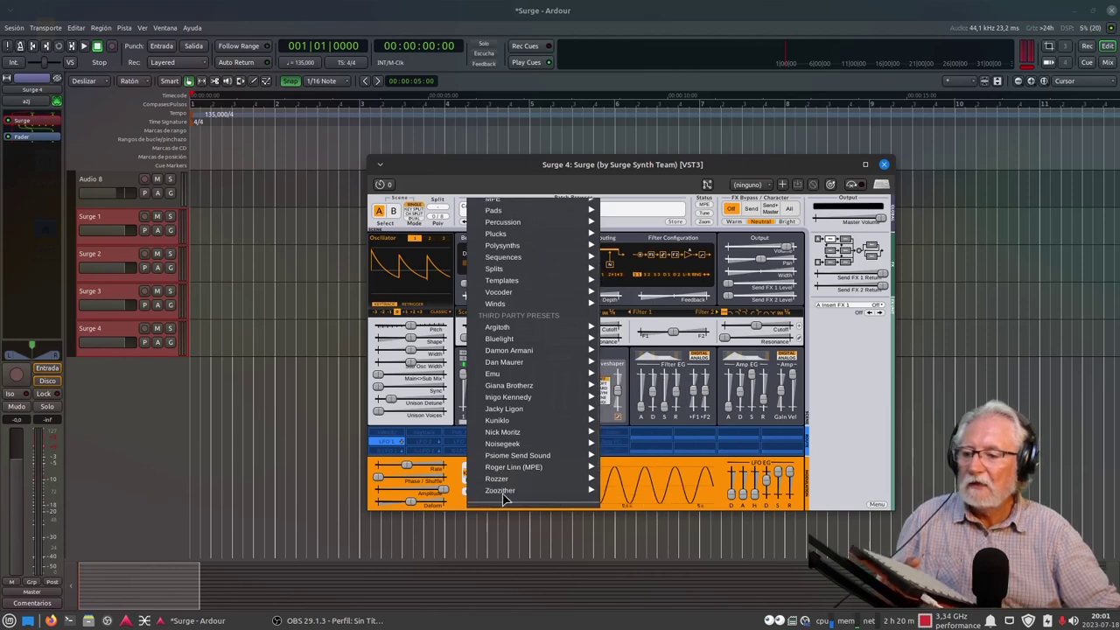
scroll(504, 495, "down", 1)
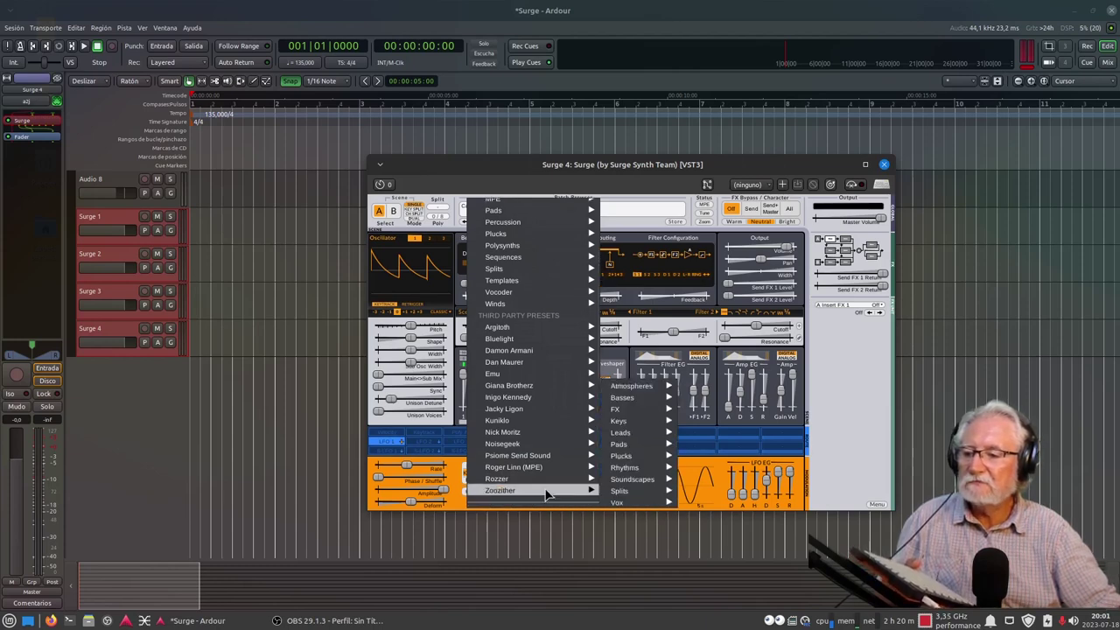
mouse_move(520, 469)
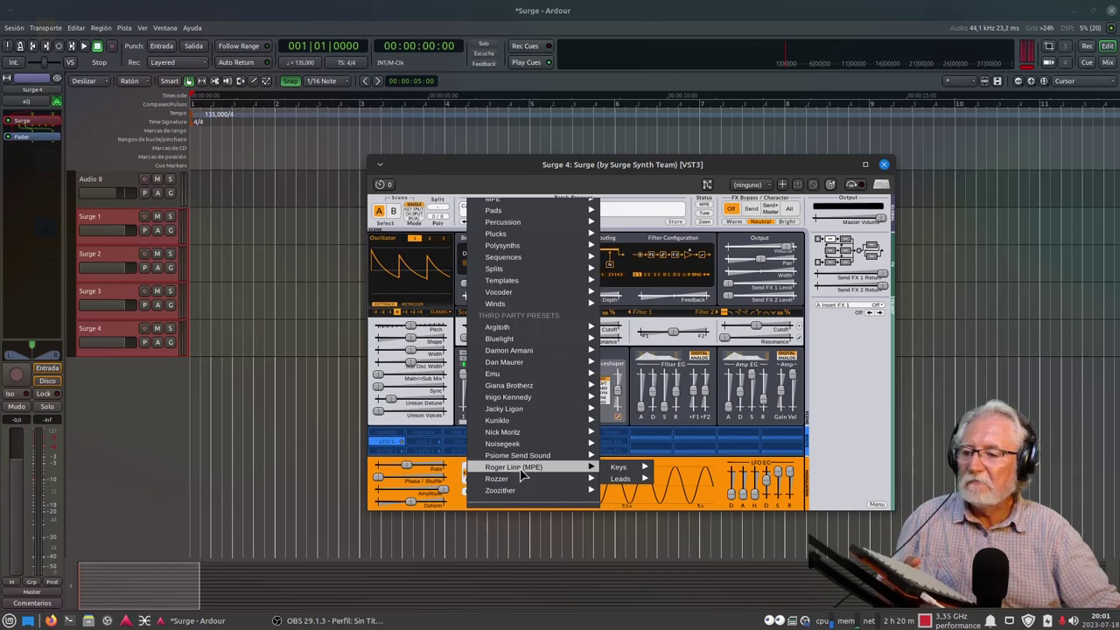
mouse_move(553, 493)
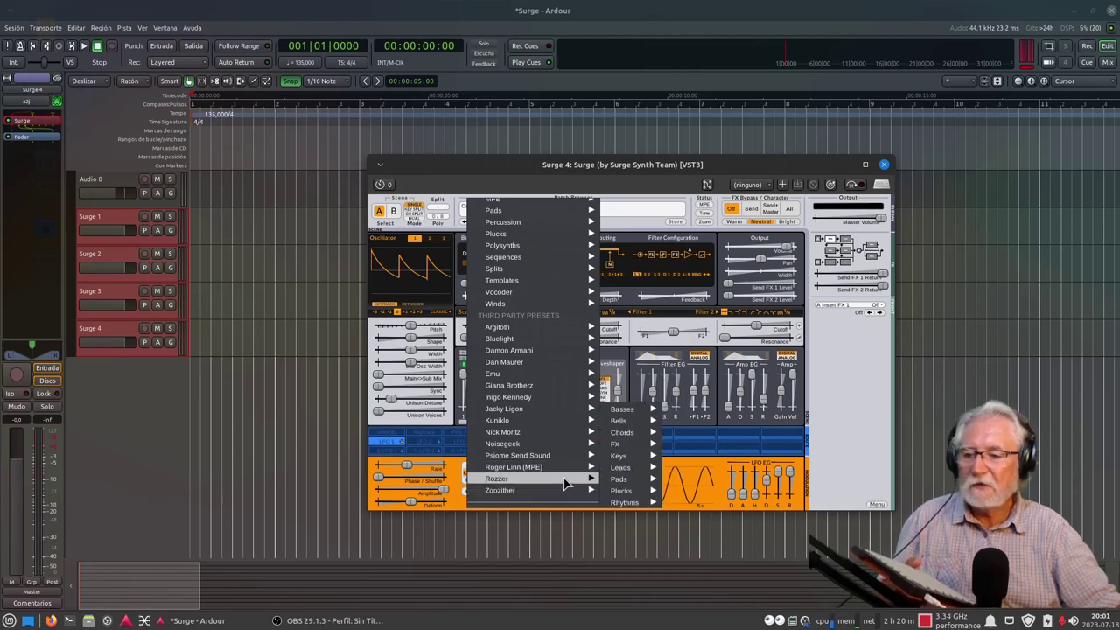
mouse_move(623, 468)
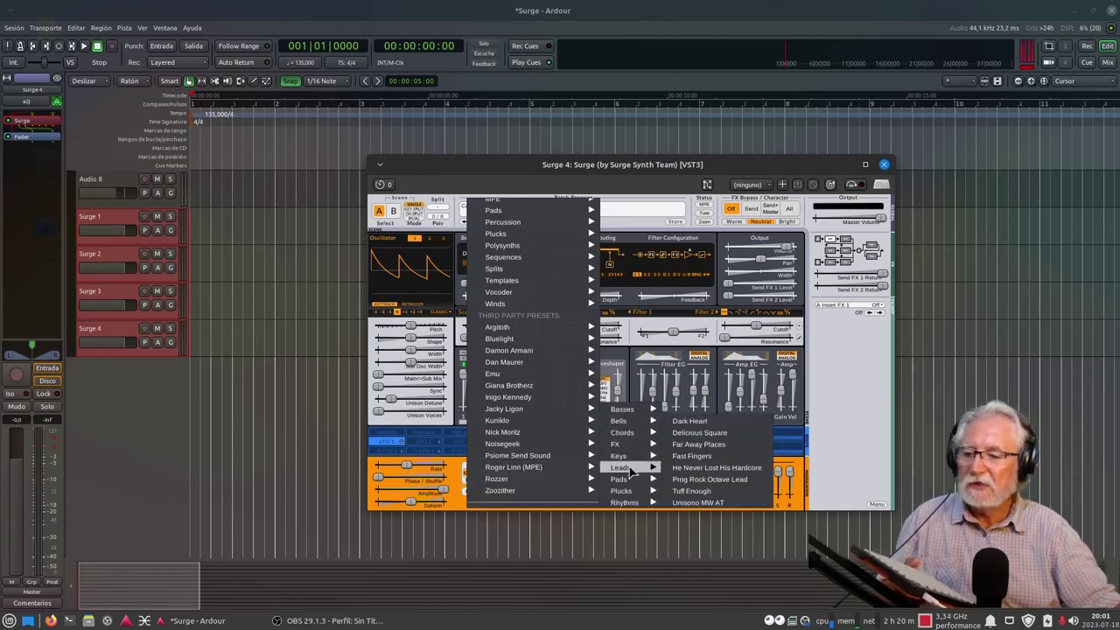
left_click(715, 434)
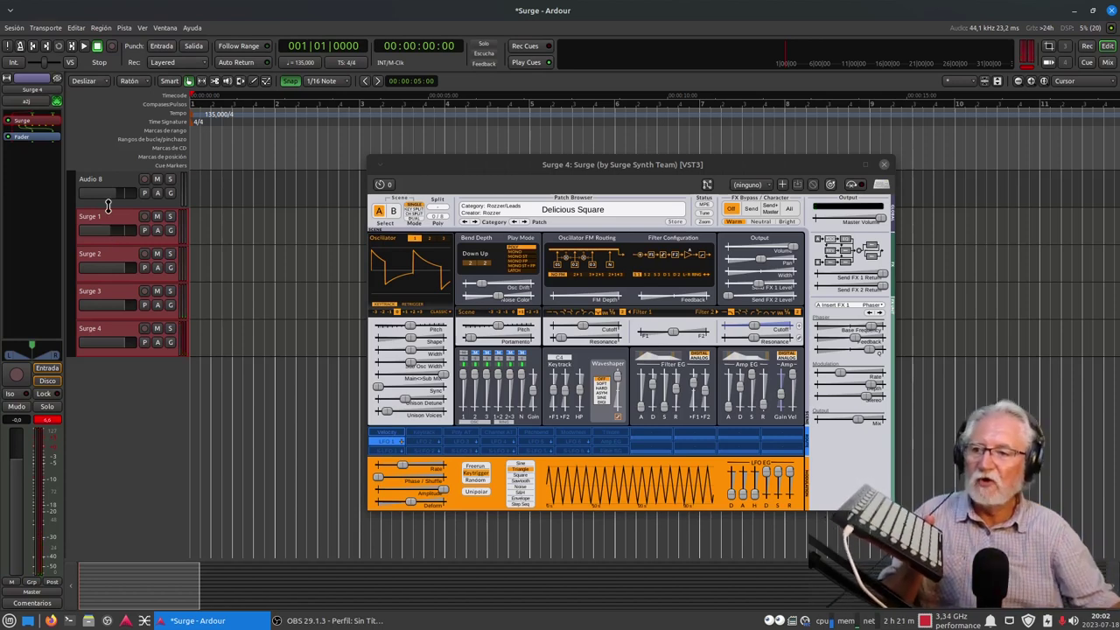
Step: Load the Canadians patch from the factory Pads into the Surge 4 instrument and close the instrument window
left_click(516, 217)
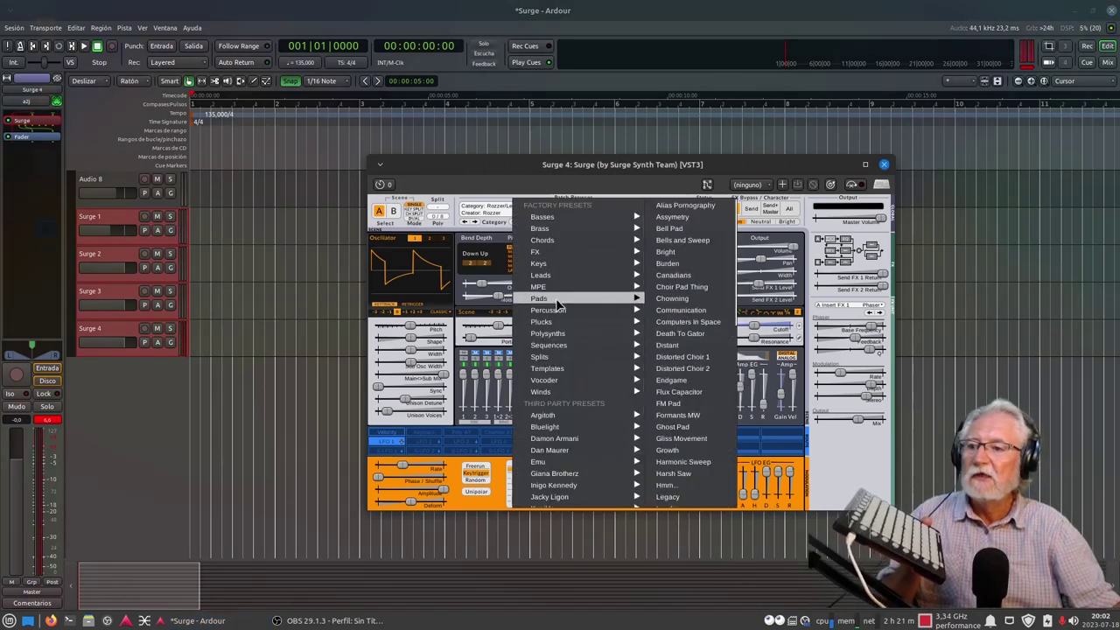
mouse_move(556, 301)
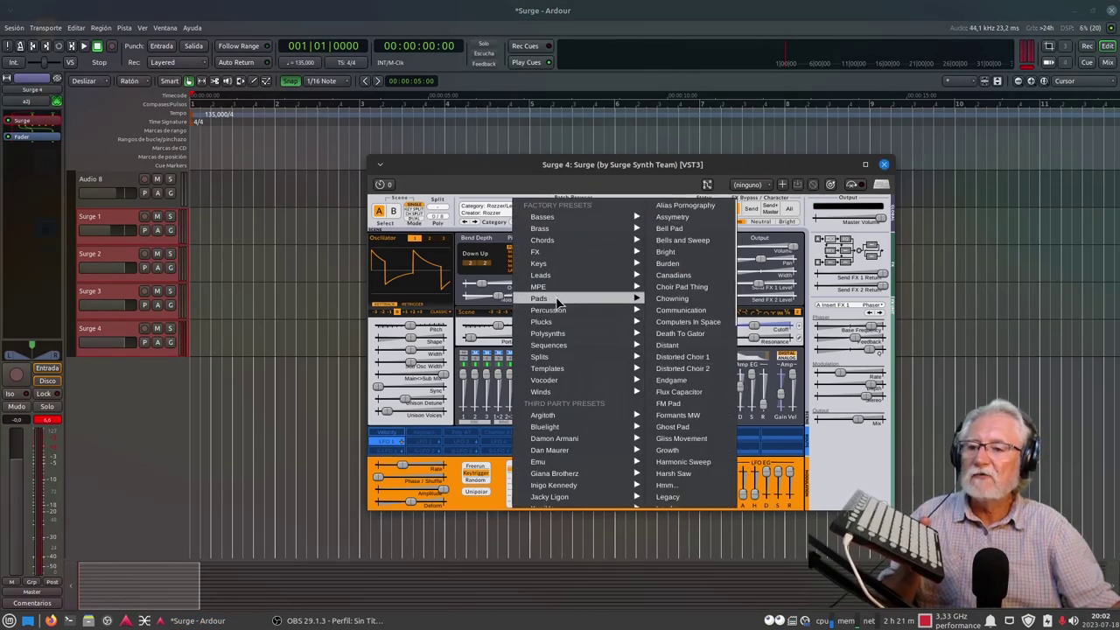
left_click(674, 274)
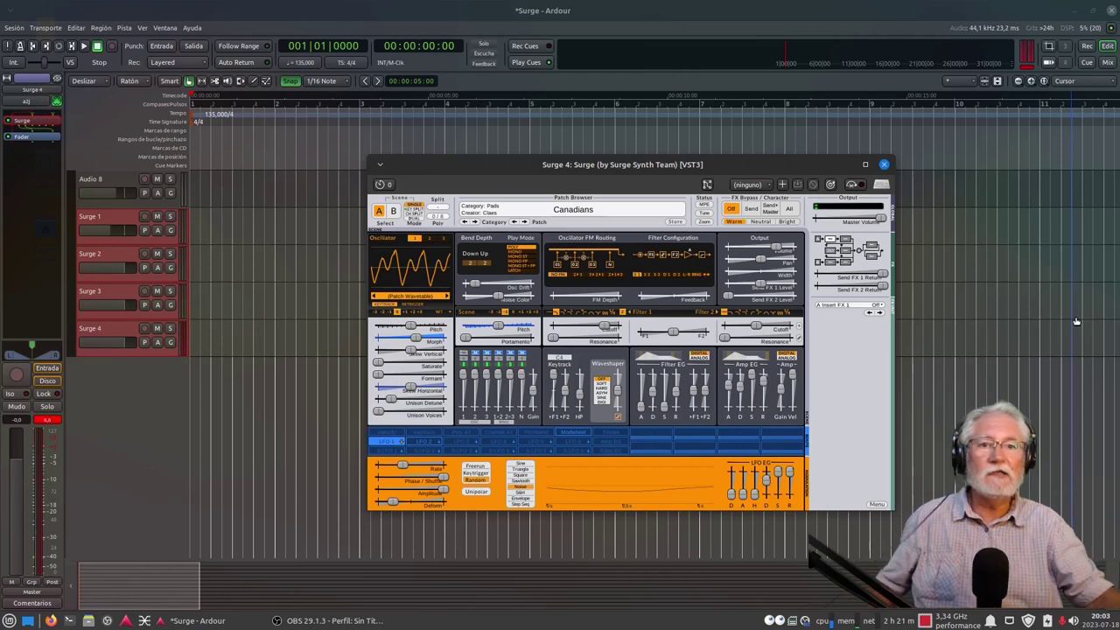
left_click(883, 165)
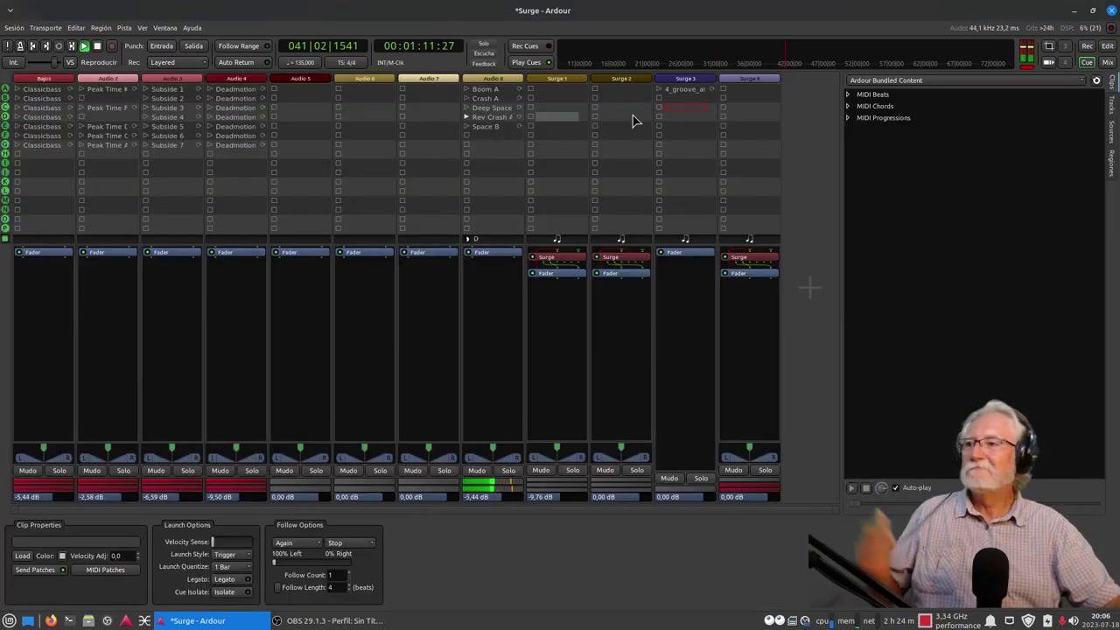
Step: Stop the session playback in the Cue view
left_click(98, 47)
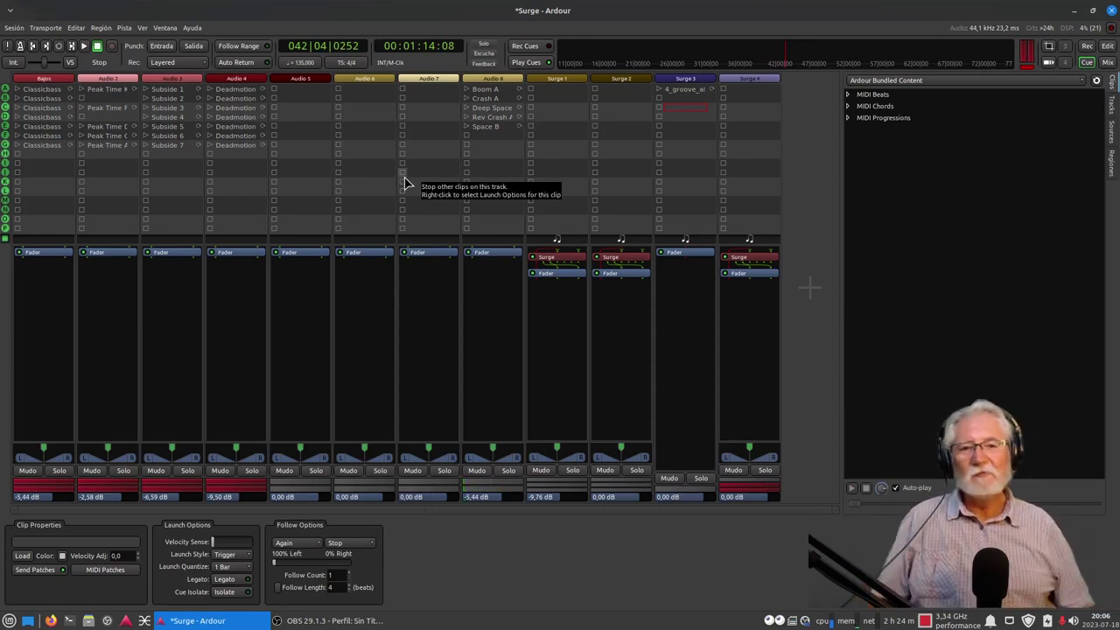